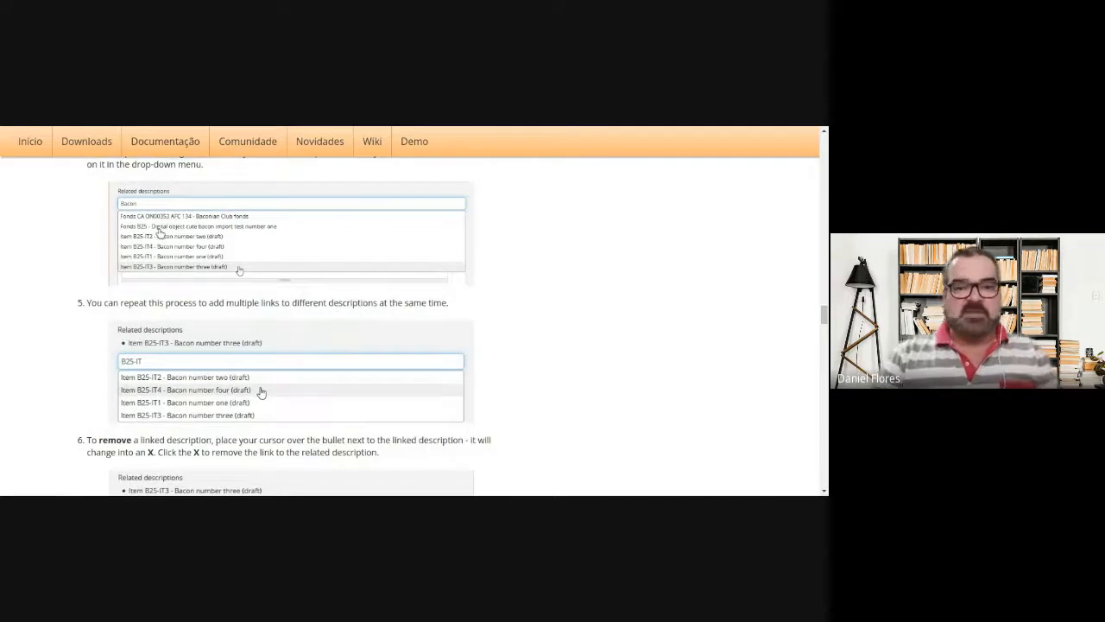
Enlarge the AtoM documentation page and read the instructions for linking an archival description through the Related descriptions field
key(ctrl+plus)
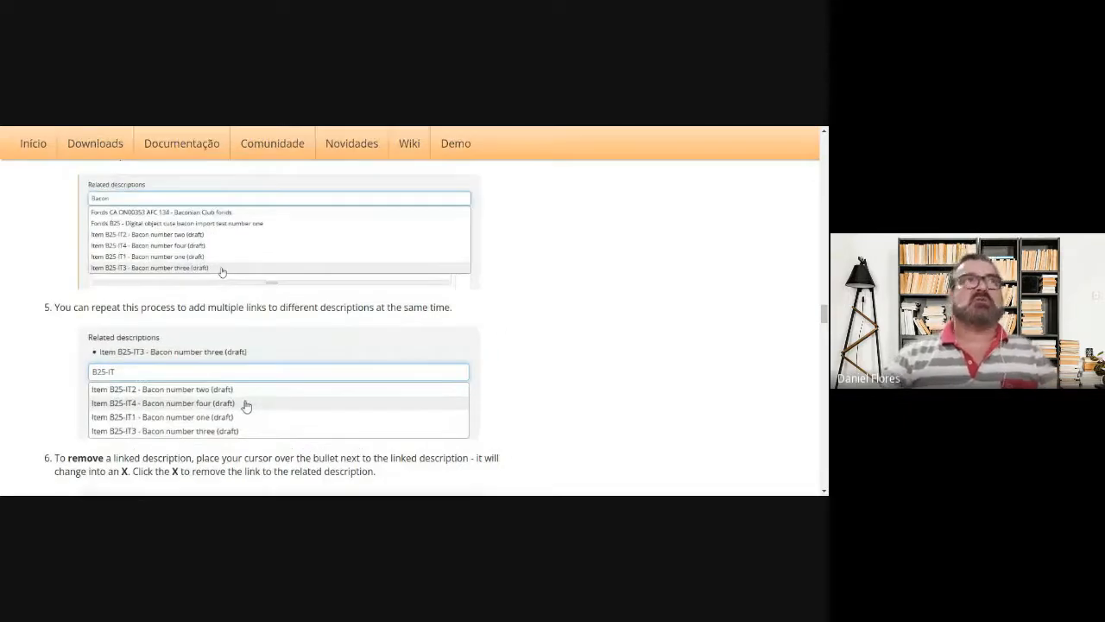
key(ctrl+plus)
key(ctrl+plus)
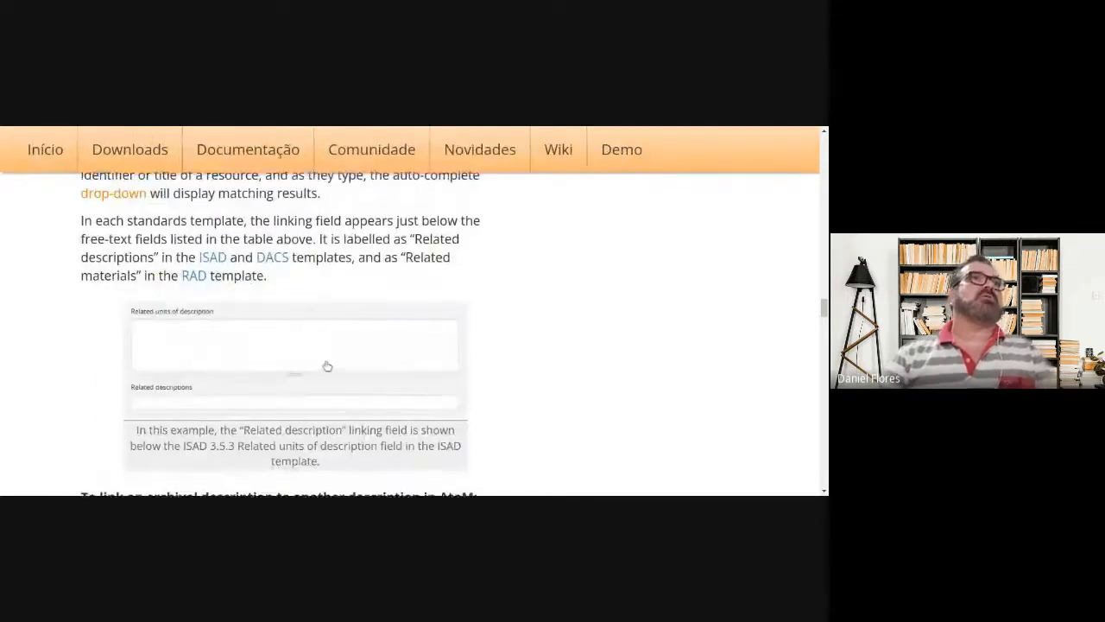
scroll(326, 365, up, 3)
scroll(327, 365, up, 2)
scroll(337, 360, down, 7)
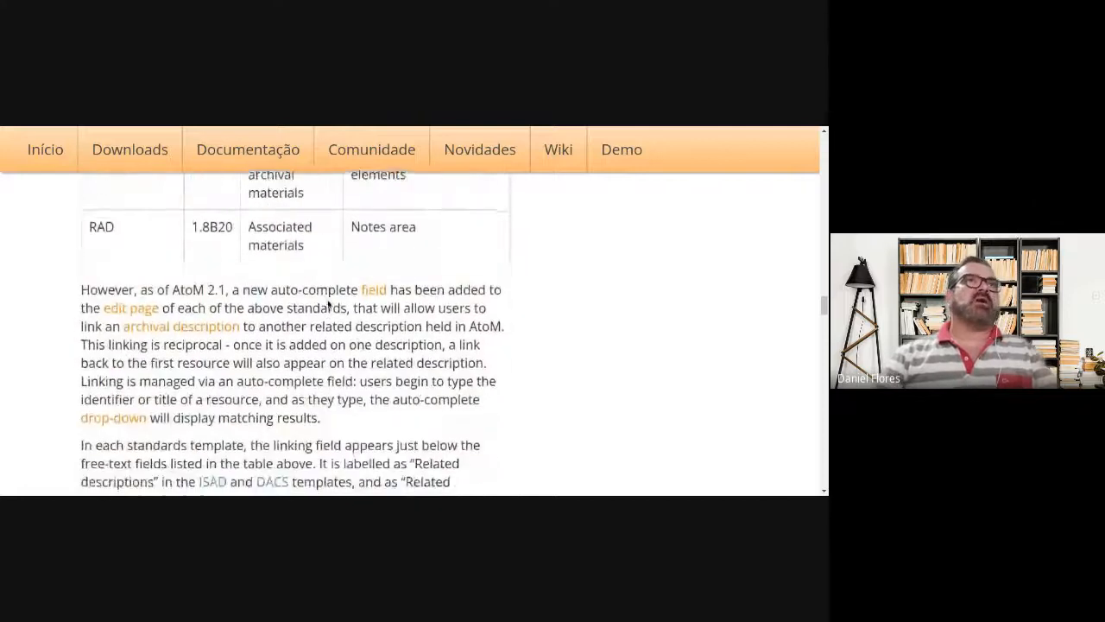
scroll(367, 347, down, 5)
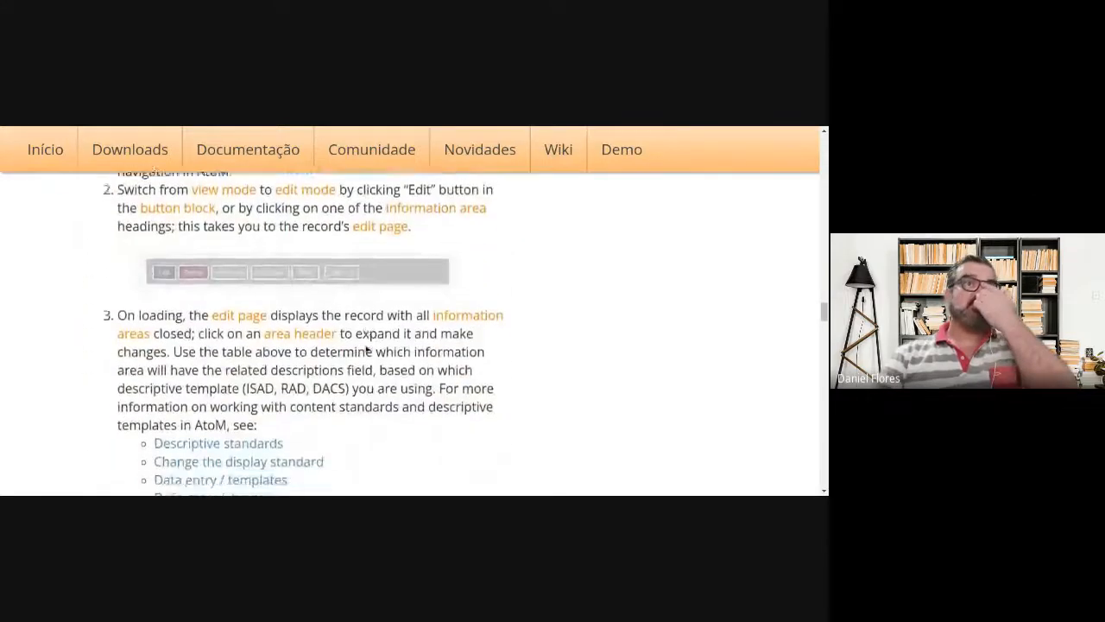
scroll(320, 365, down, 5)
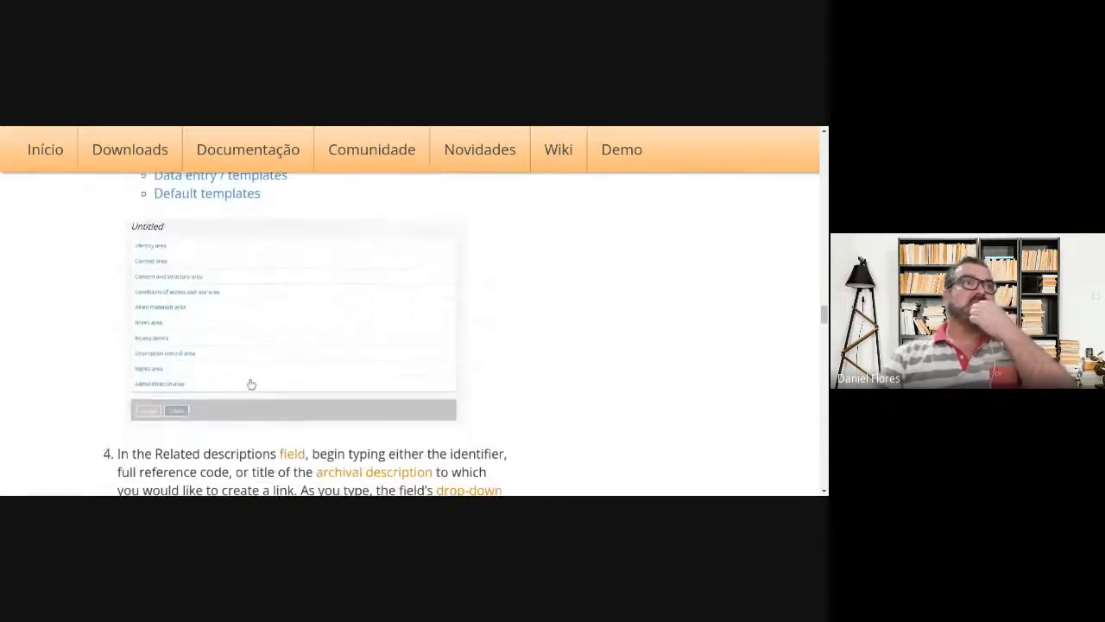
scroll(233, 377, down, 2)
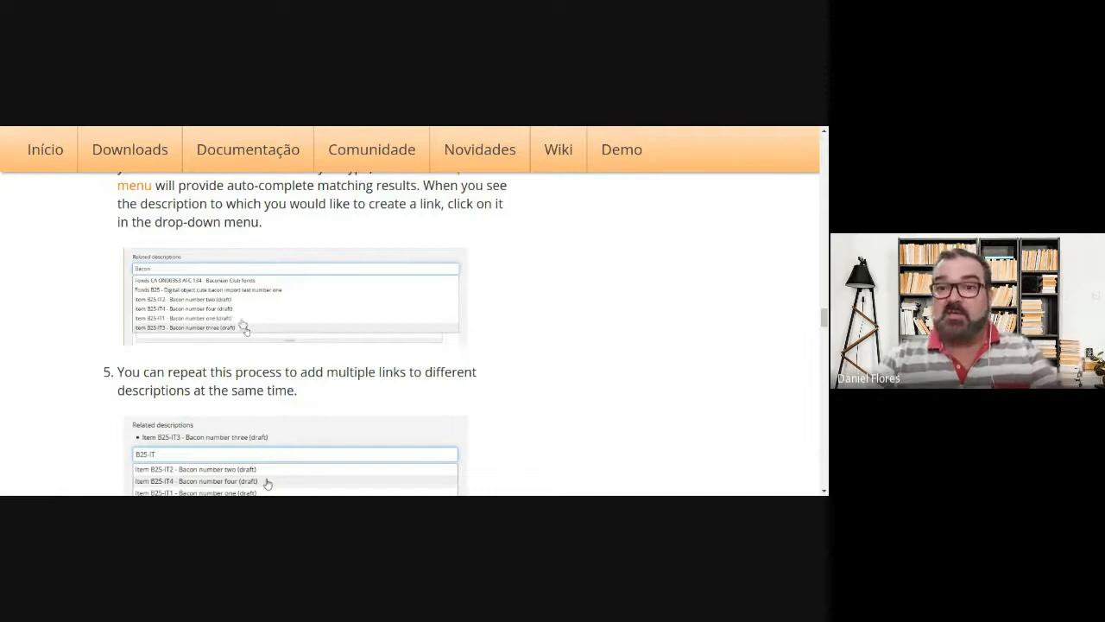
Read instruction steps 5 to 9 on adding several links, removing a linked description, saving and the reciprocal link
scroll(288, 372, down, 1)
scroll(288, 372, down, 2)
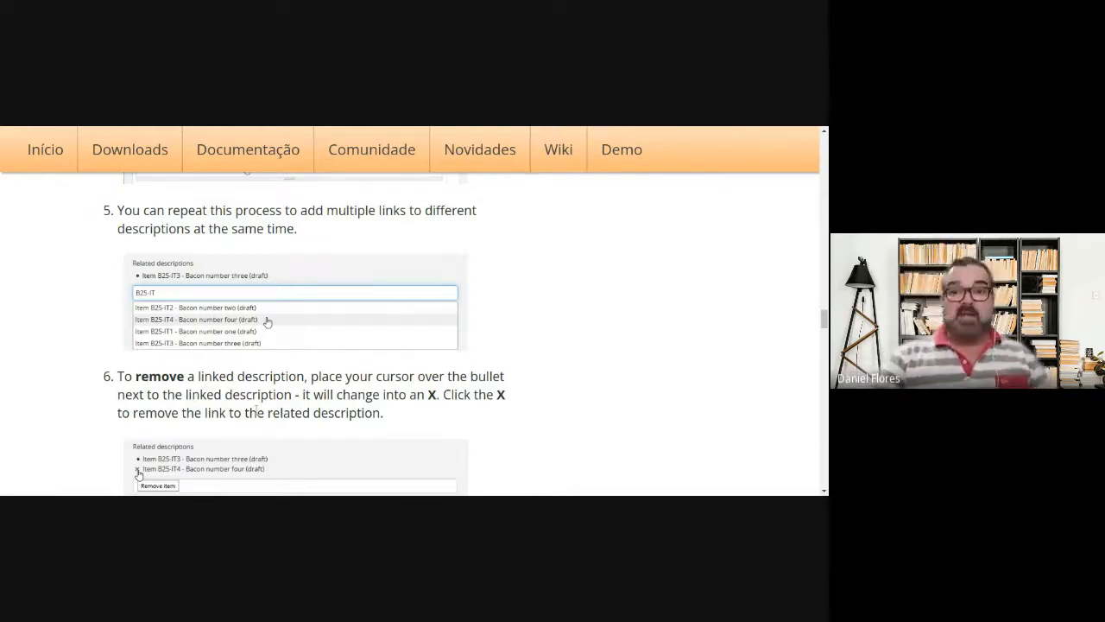
scroll(255, 410, down, 1)
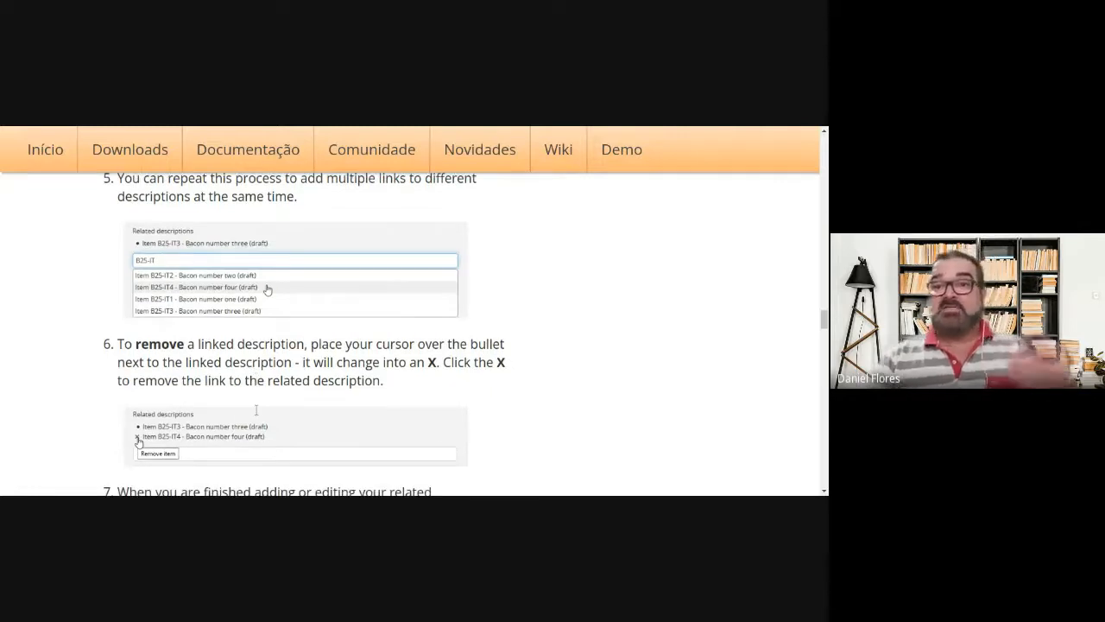
scroll(174, 373, down, 3)
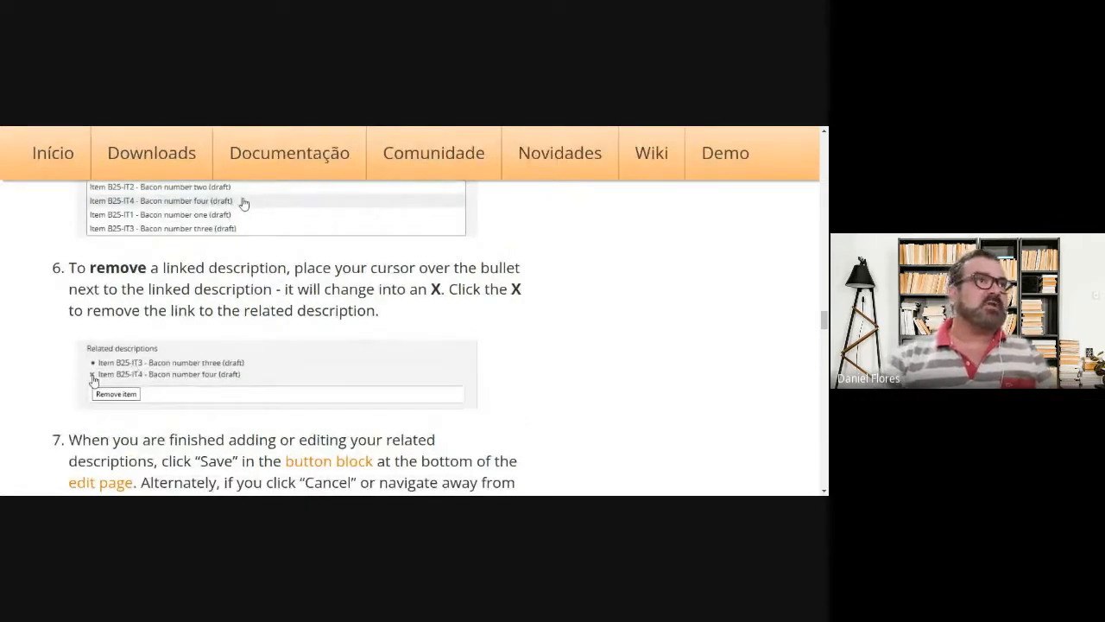
key(ctrl+plus)
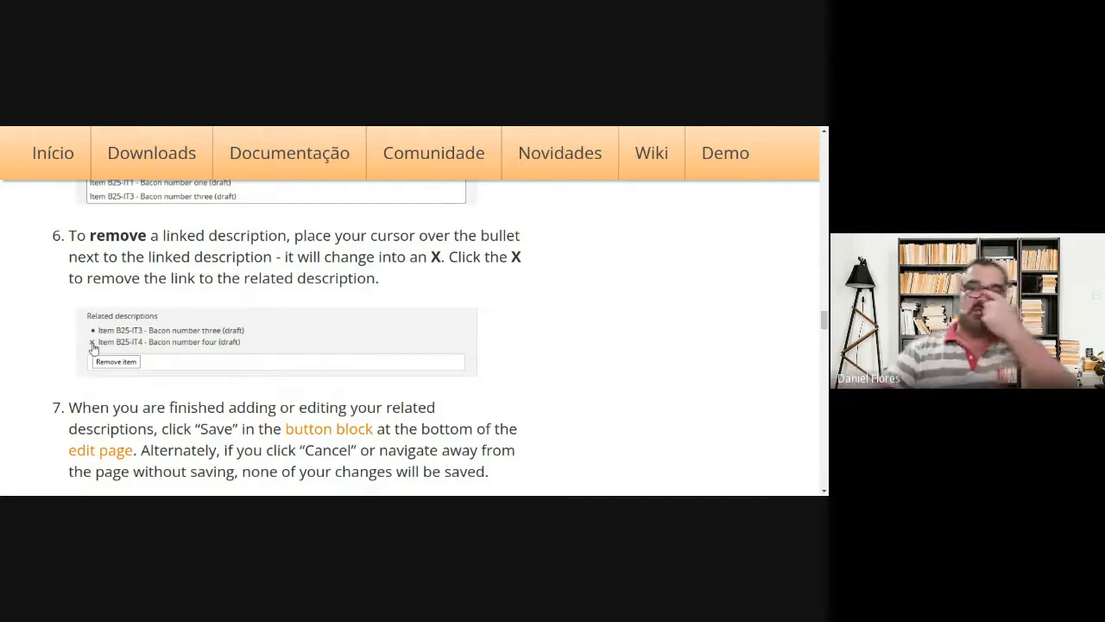
scroll(290, 360, down, 5)
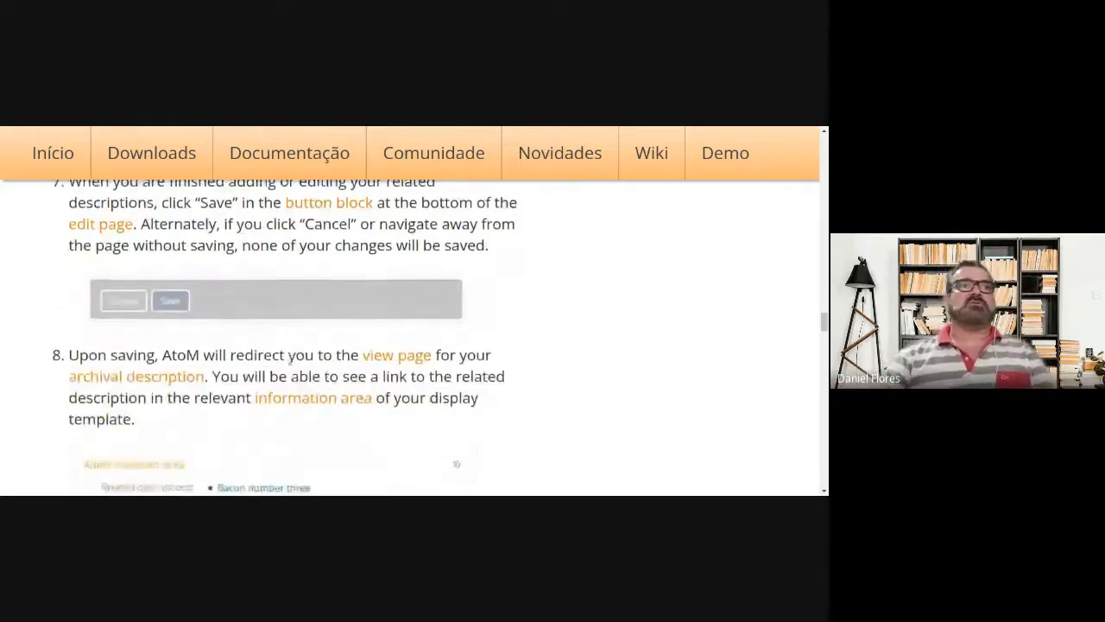
scroll(294, 380, down, 3)
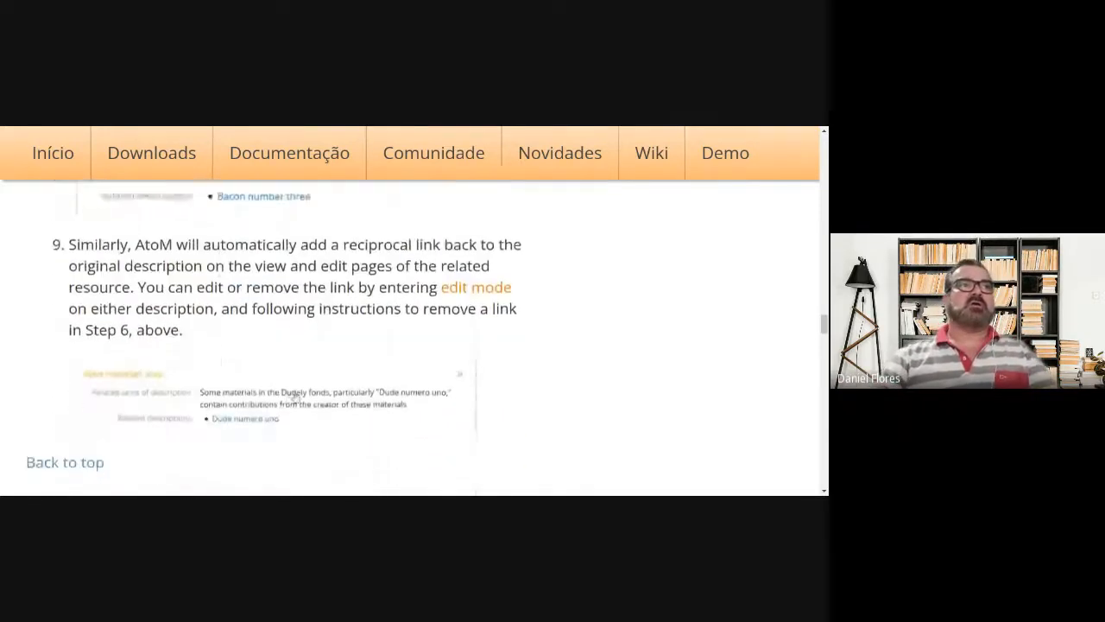
scroll(297, 398, down, 1)
scroll(504, 388, up, 2)
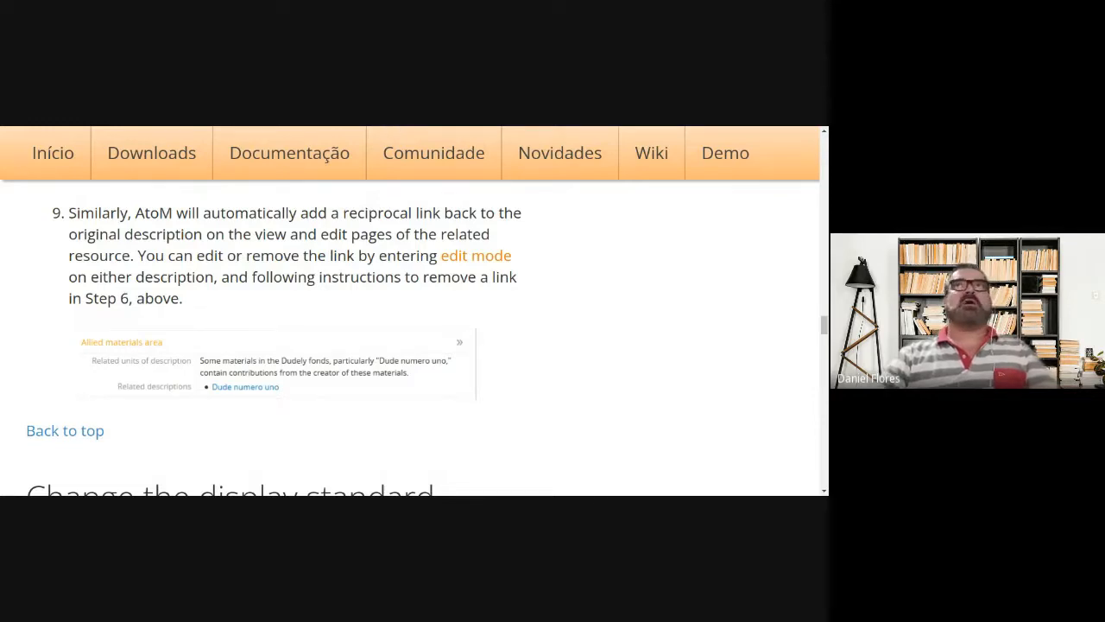
Switch to the FUNARTE AtoM record "Jornal do Brasil - O Colecionador" and review its fonds hierarchy from the top level down to this item
key(ctrl+Tab)
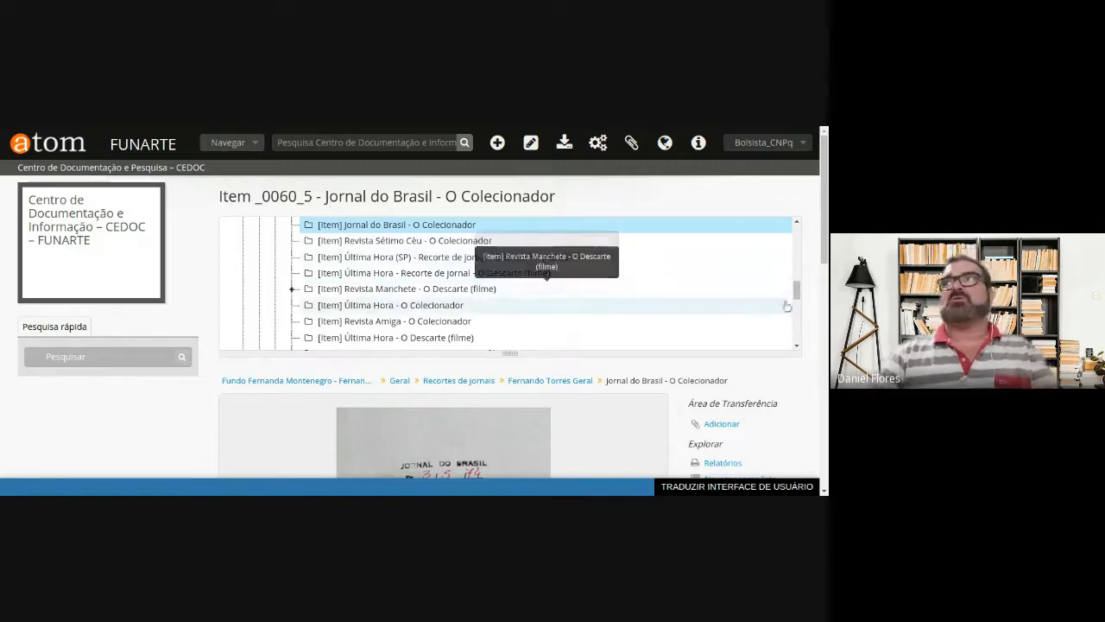
drag(795, 294, 803, 217)
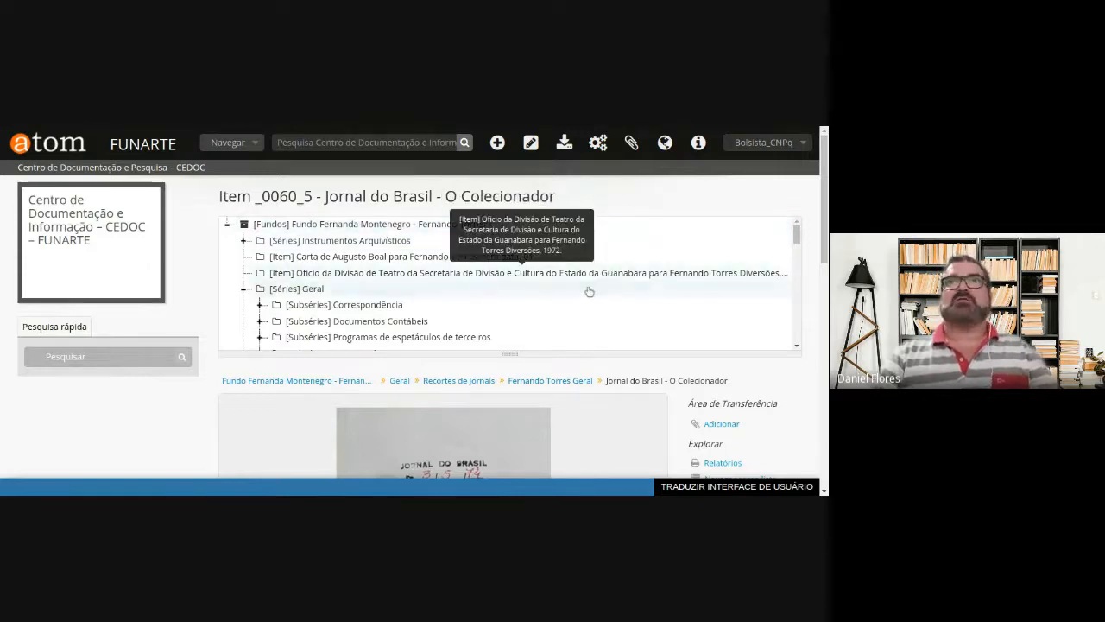
scroll(636, 284, down, 2)
scroll(636, 284, down, 10)
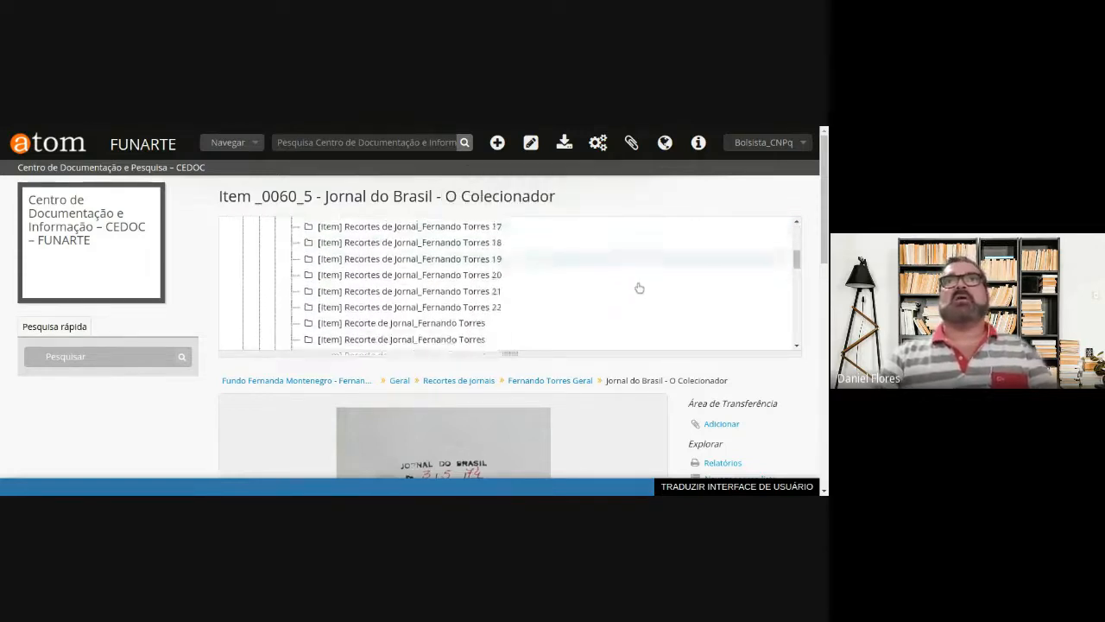
scroll(639, 290, down, 6)
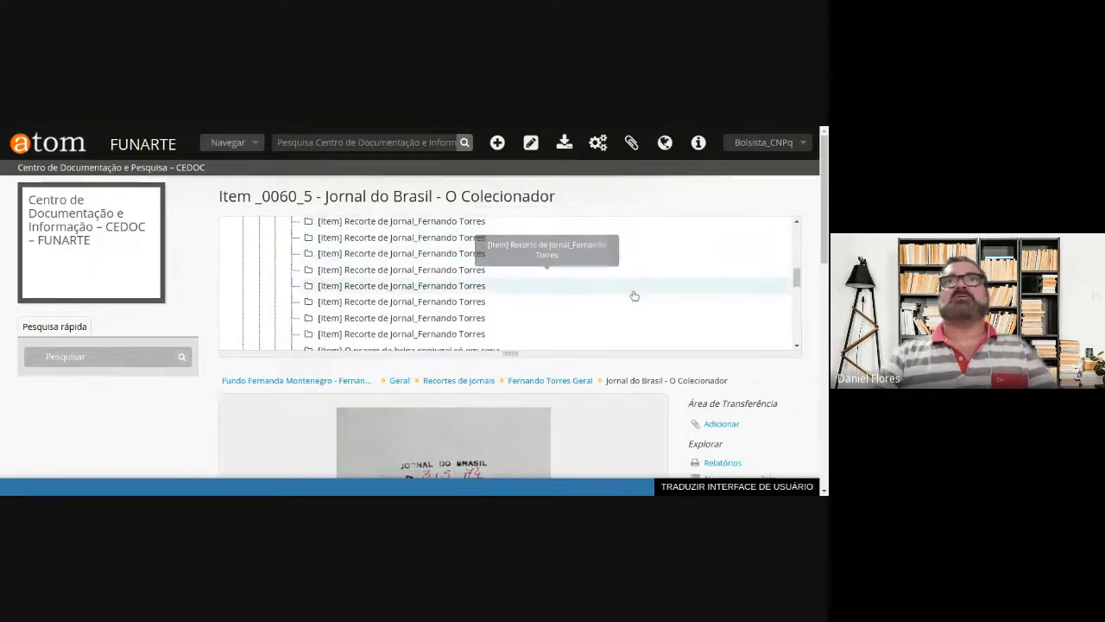
scroll(604, 294, down, 3)
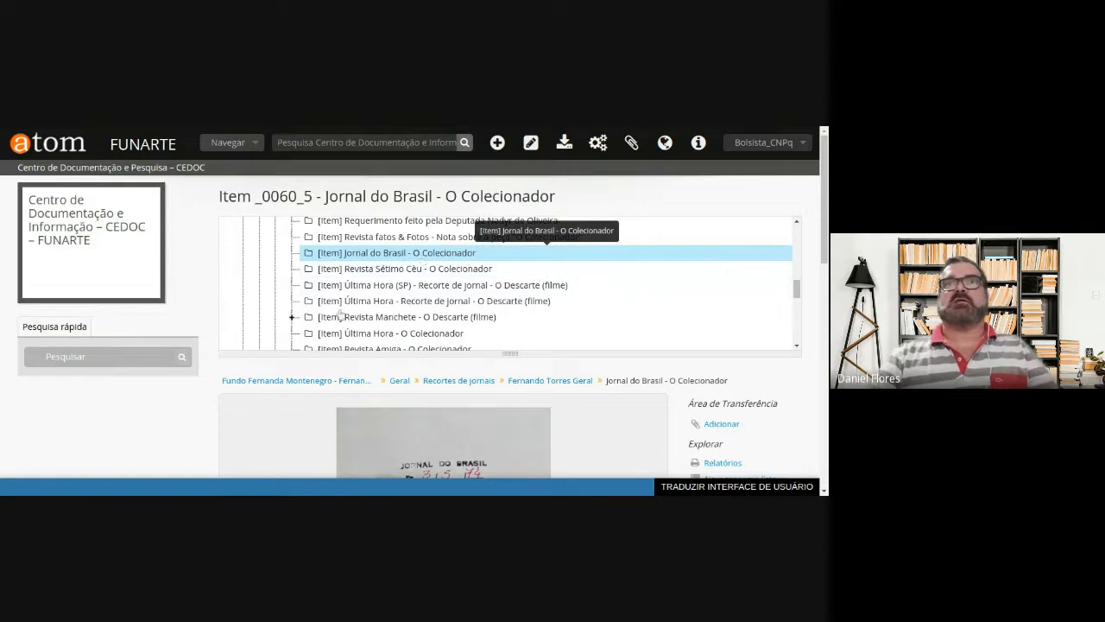
Examine the item's scanned newspaper clipping and its identification, context and digital object metadata areas
scroll(202, 405, down, 1)
scroll(202, 405, down, 3)
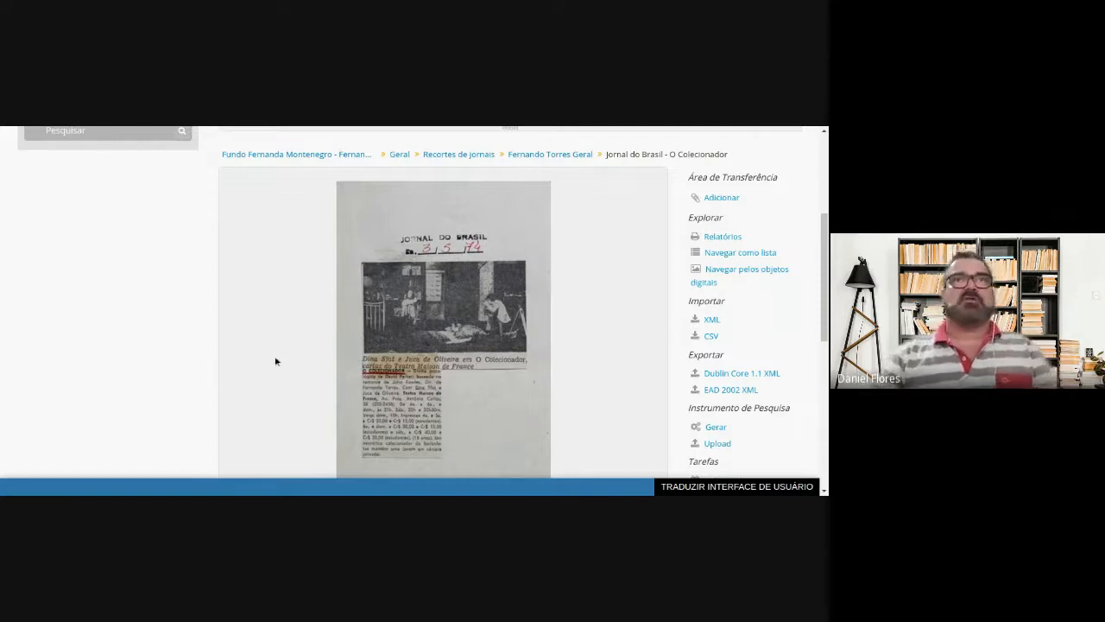
scroll(275, 361, down, 5)
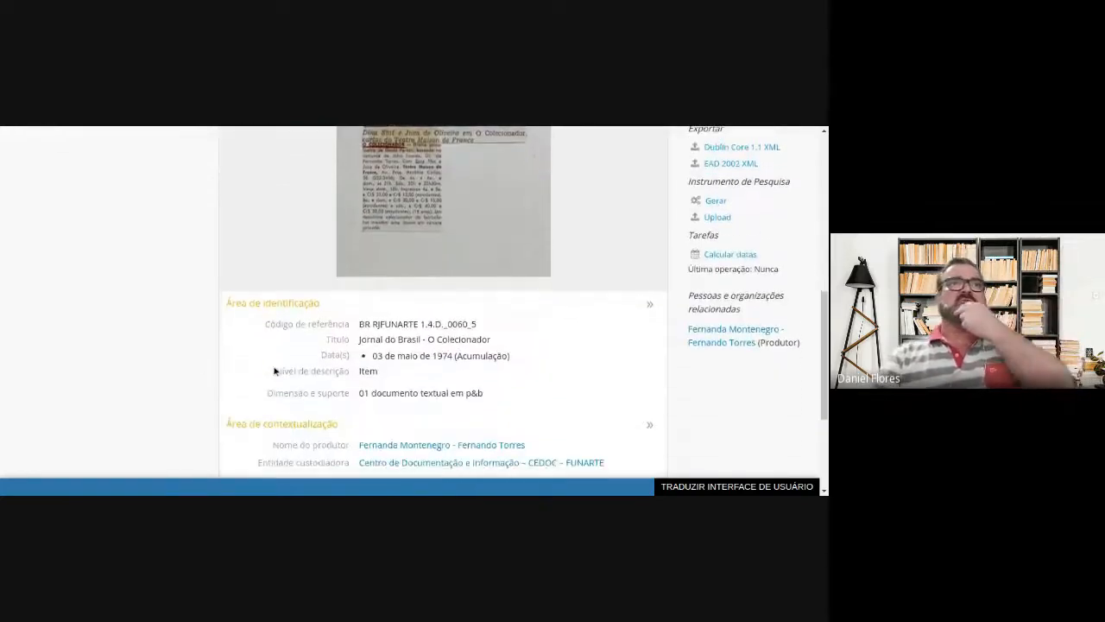
scroll(254, 357, up, 3)
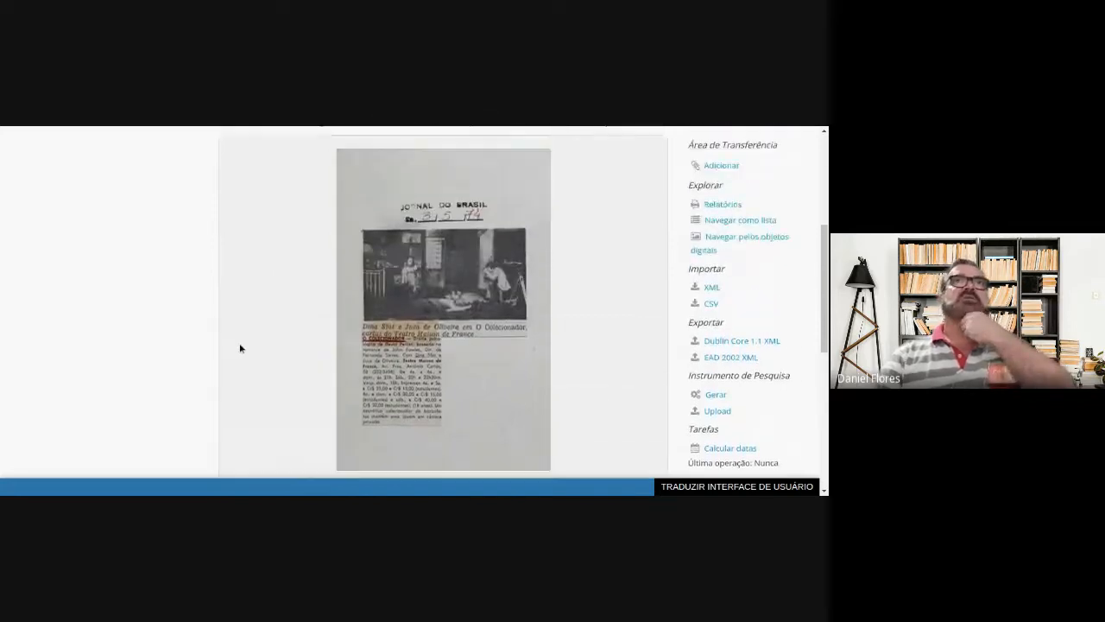
scroll(234, 357, down, 2)
scroll(230, 366, down, 1)
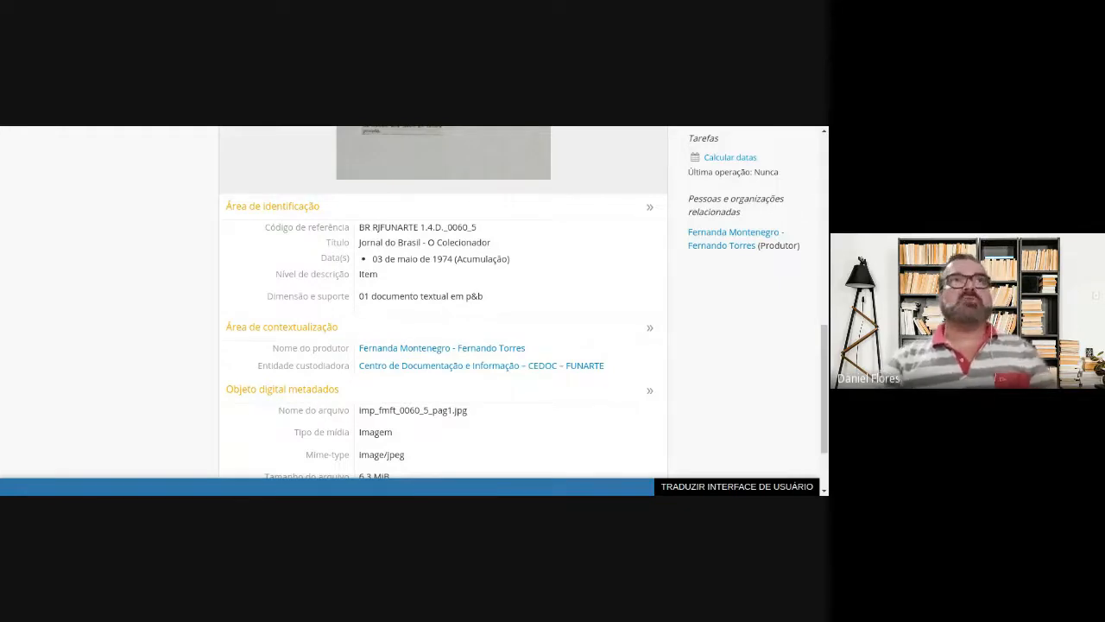
Switch to the isad1_33.doc PDF, compare it with the item record, and highlight the contents entries from 3.5 through 3.5.3 Unidades de descrição relacionadas
key(ctrl+Tab)
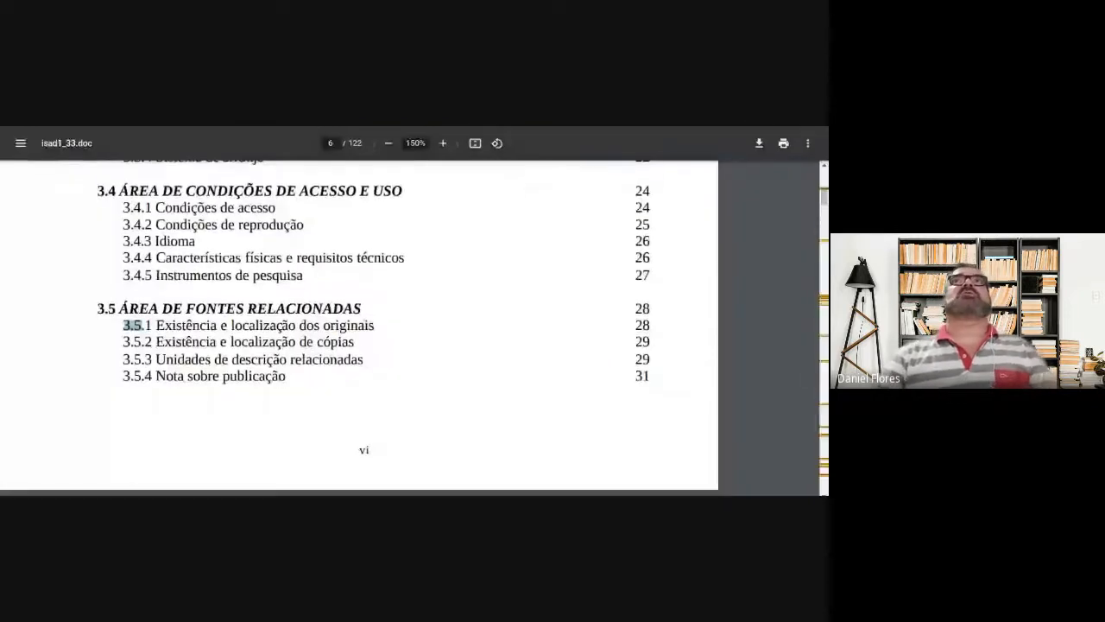
click(173, 325)
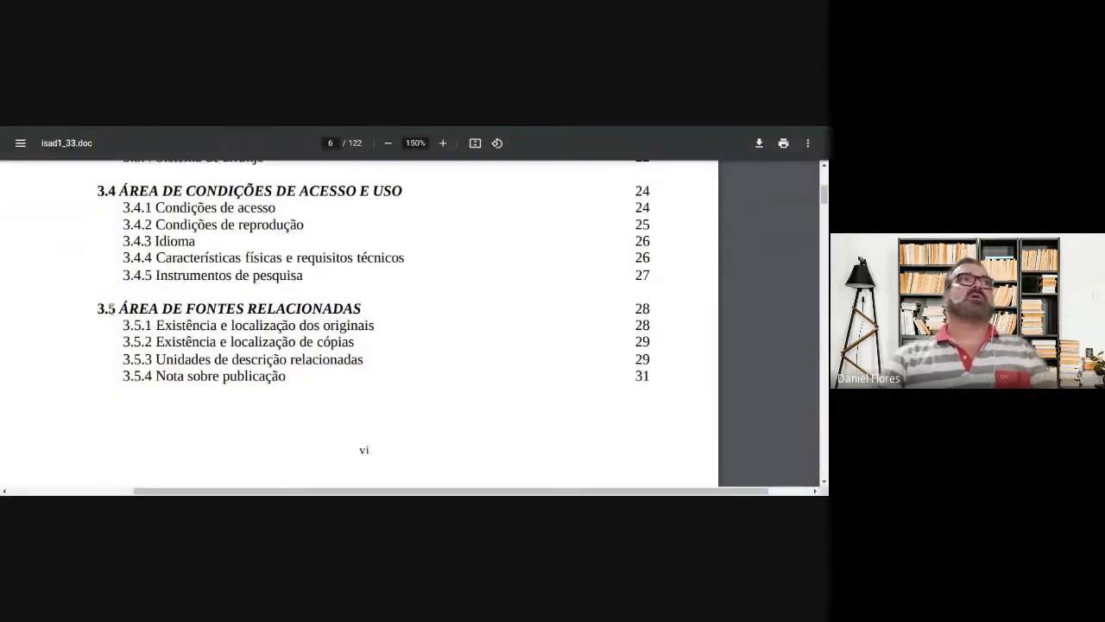
drag(97, 308, 367, 308)
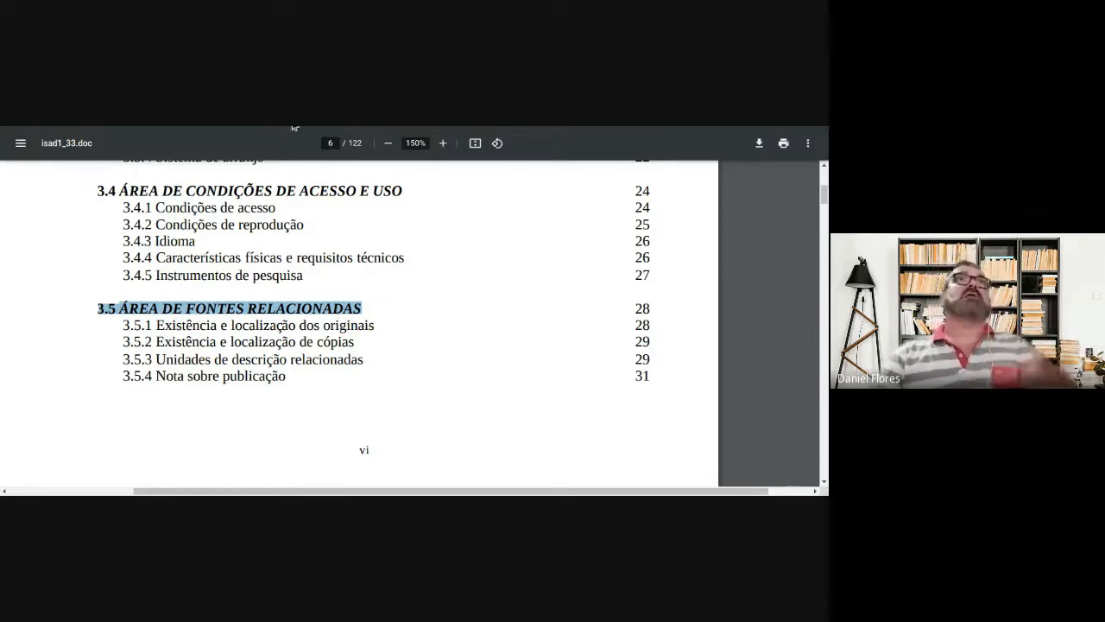
key(alt+Tab)
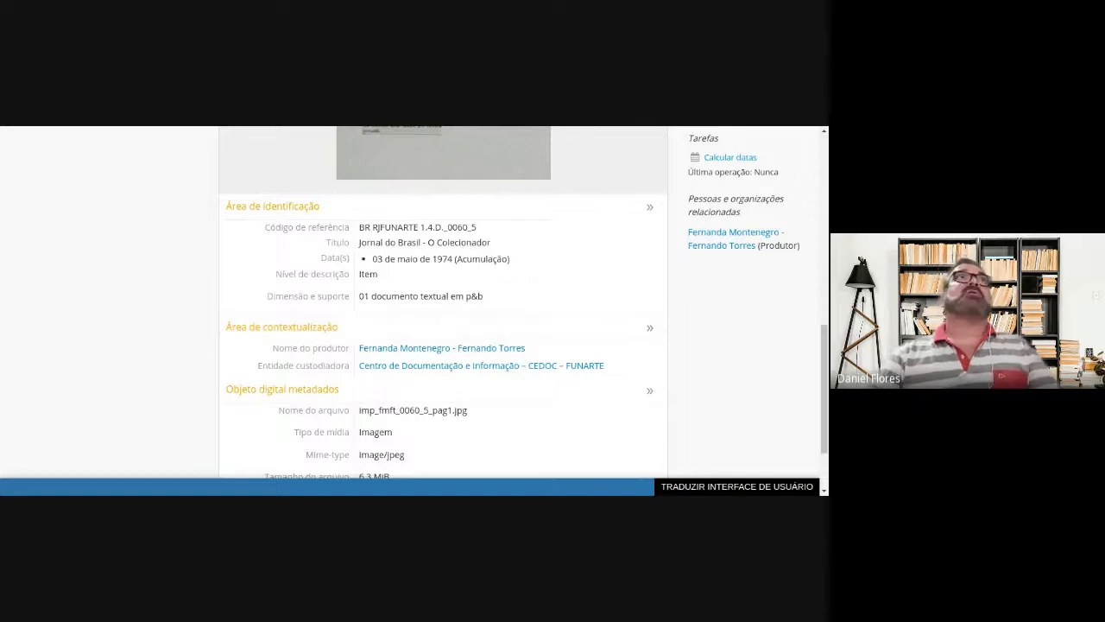
key(alt+Tab)
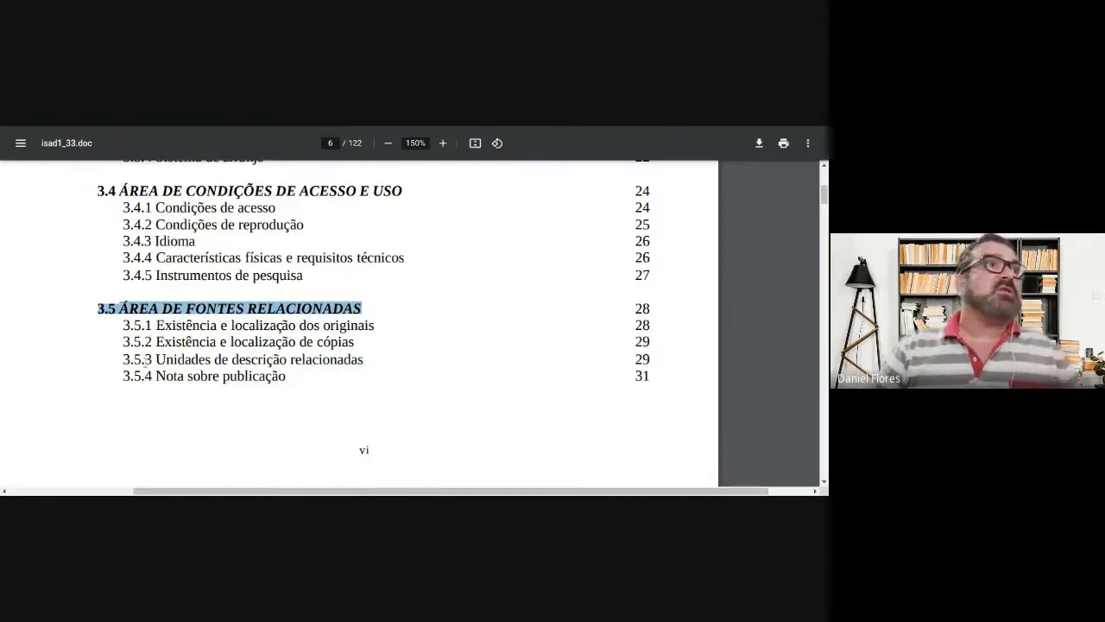
drag(152, 359, 371, 358)
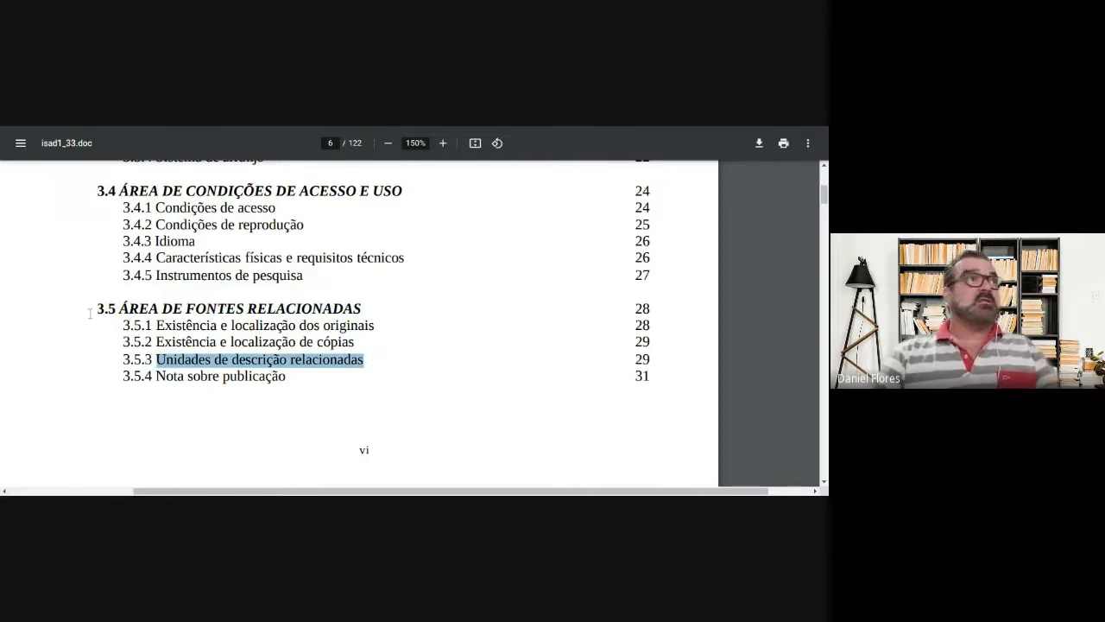
drag(95, 310, 362, 359)
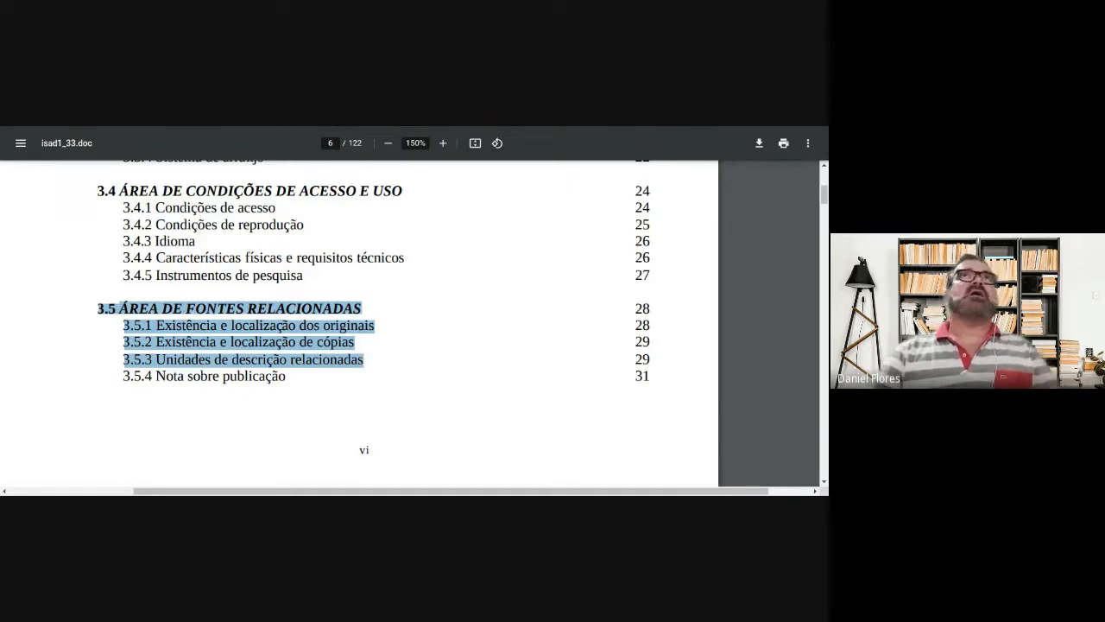
Switch to the Fundo Dina Sfat - Paulo José hierarchy in AtoM, review its dossiers and open the series "Recortes de jornais Dina Sfat"
key(ctrl+Tab)
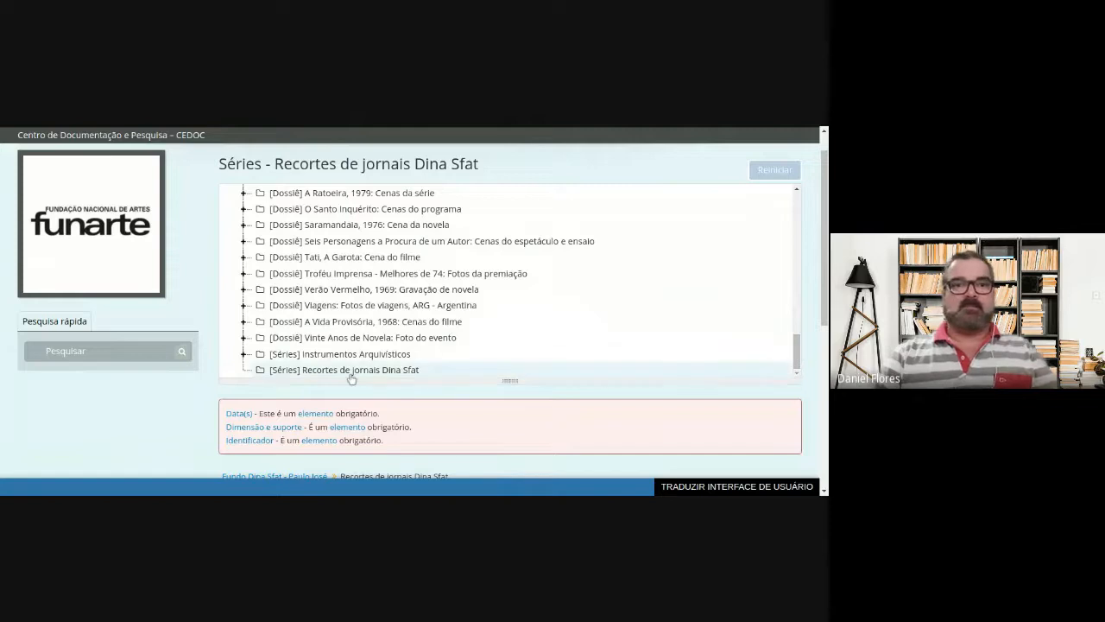
drag(796, 352, 795, 202)
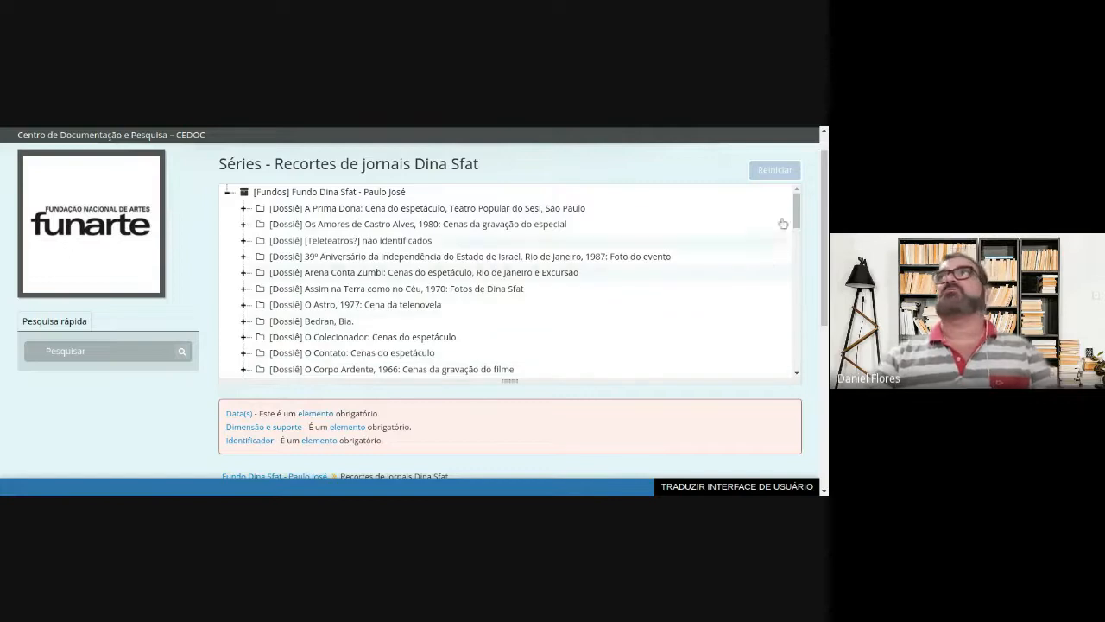
scroll(799, 232, down, 3)
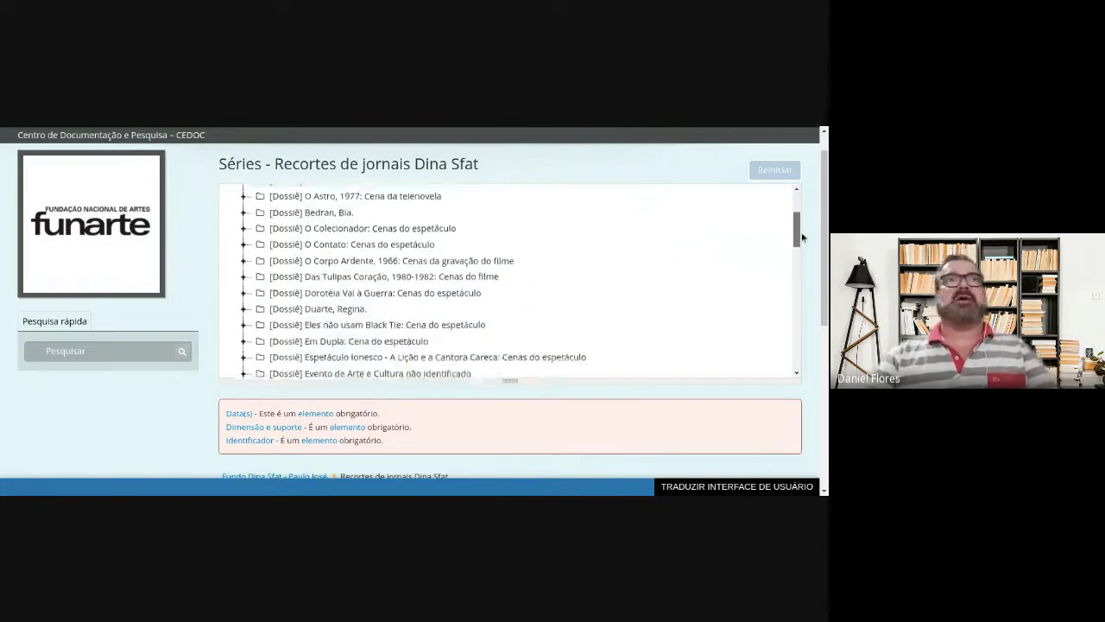
scroll(802, 234, down, 15)
scroll(509, 281, down, 5)
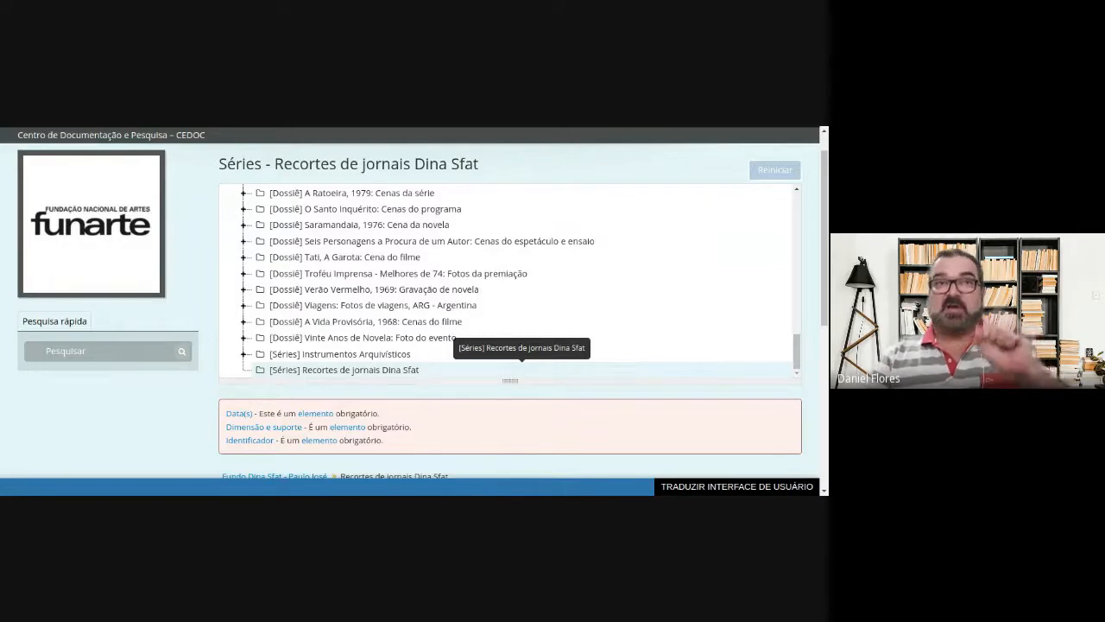
scroll(206, 405, down, 1)
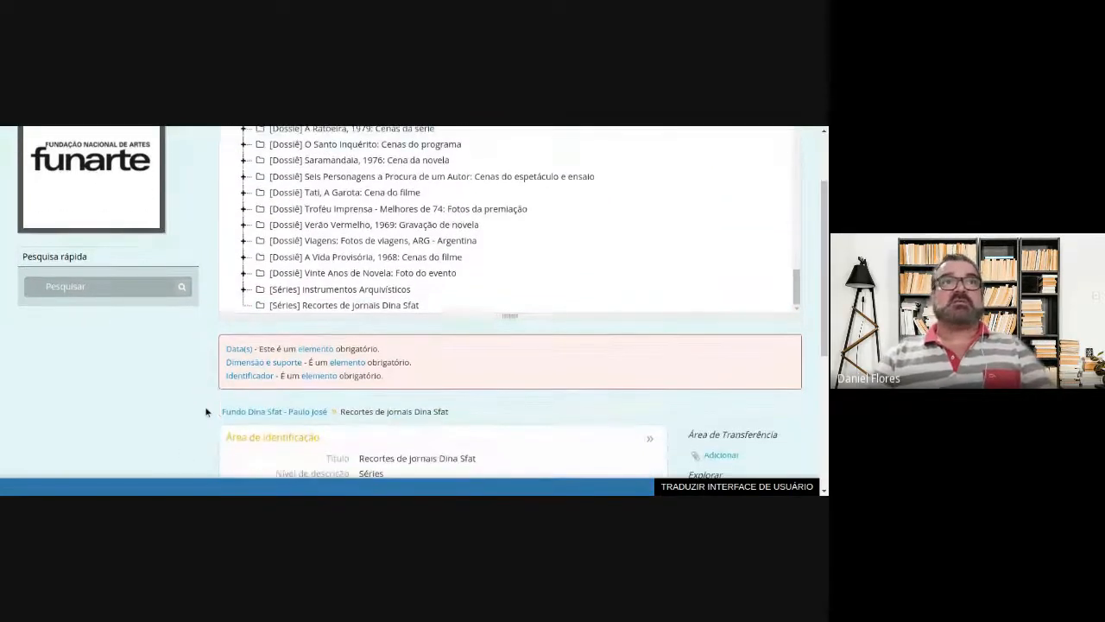
click(344, 306)
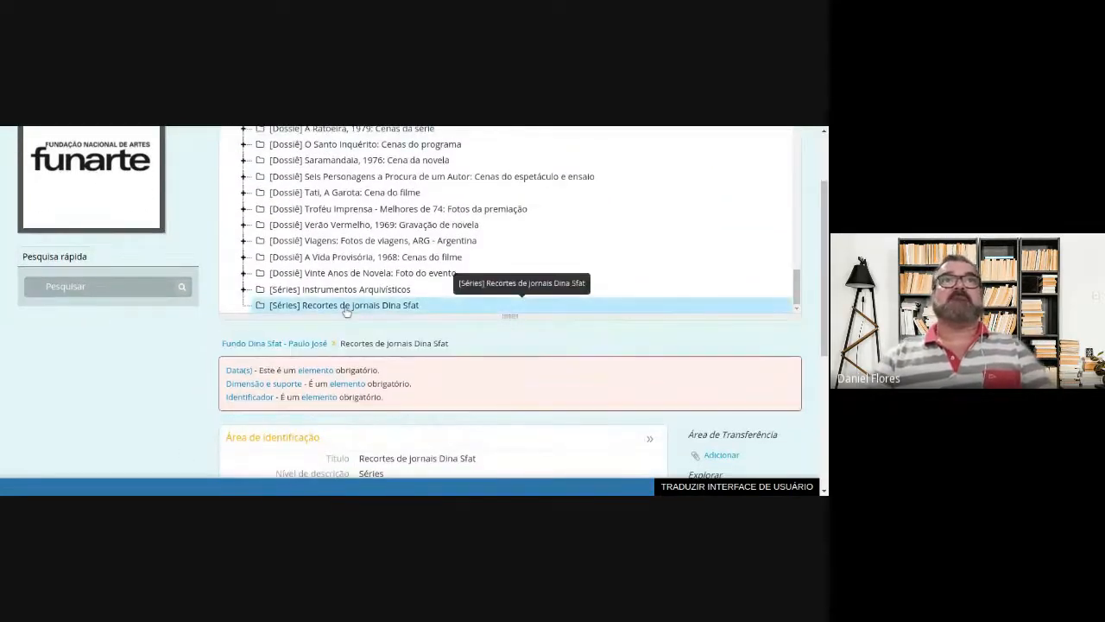
Compare the series "Recortes de jornais Dina Sfat" description with the item "Jornal do Brasil - O Colecionador", including its hierarchy, scanned clipping and metadata
scroll(202, 397, down, 2)
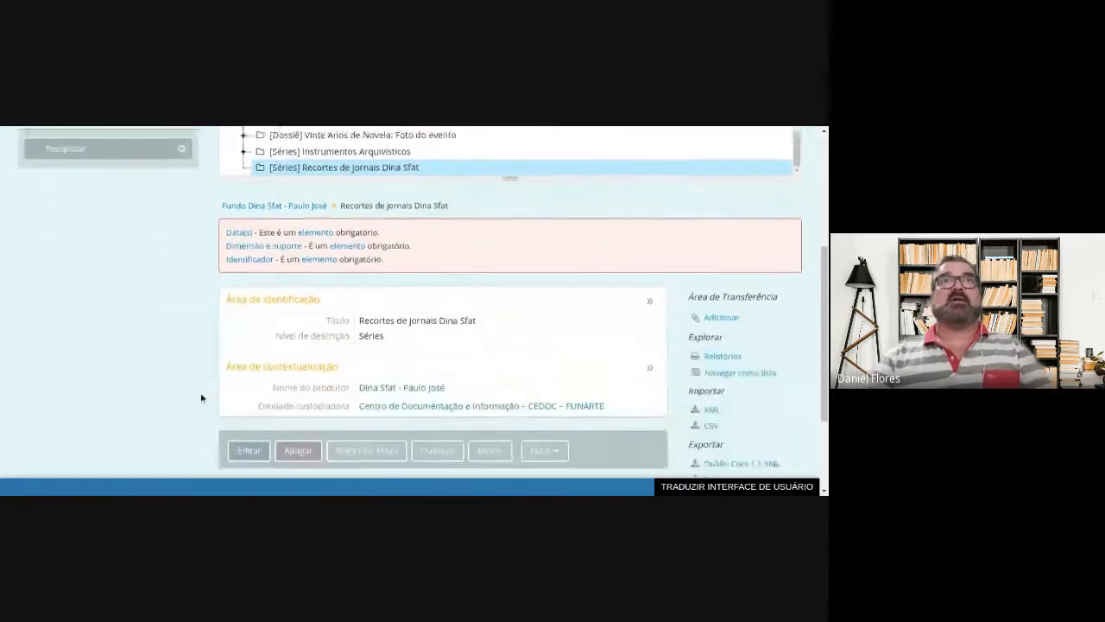
scroll(201, 397, down, 2)
scroll(260, 304, up, 1)
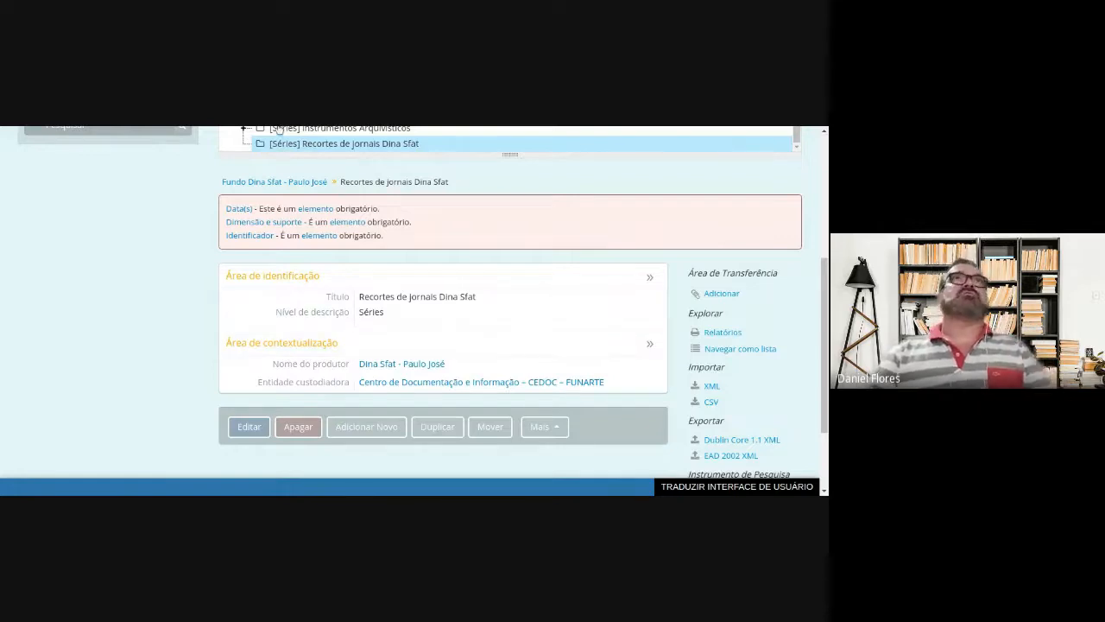
key(ctrl+Tab)
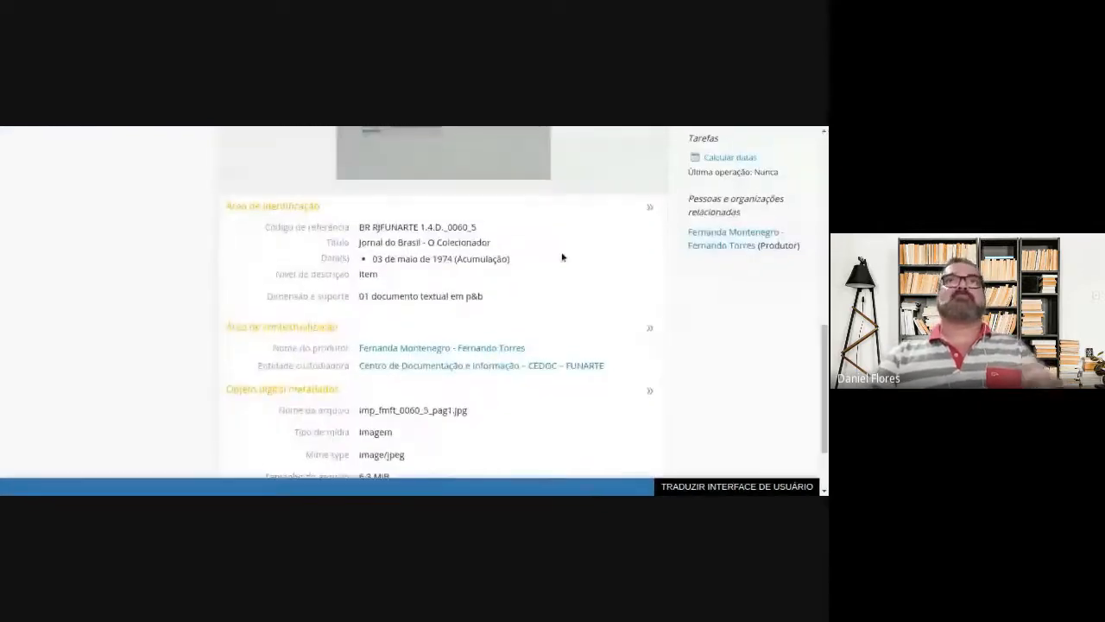
scroll(225, 368, up, 5)
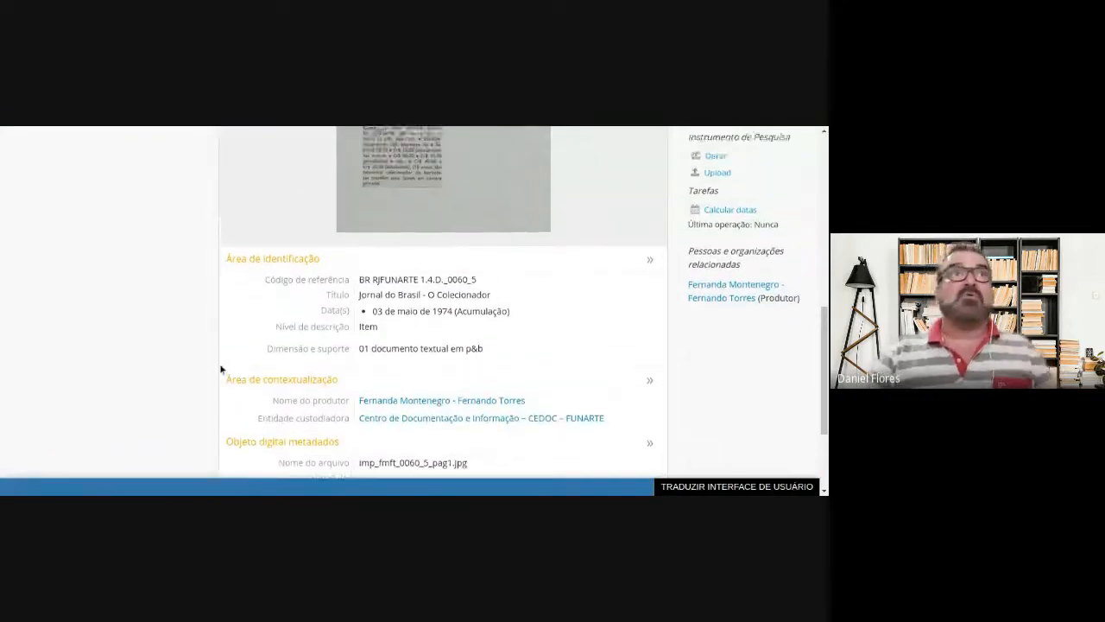
scroll(224, 368, up, 3)
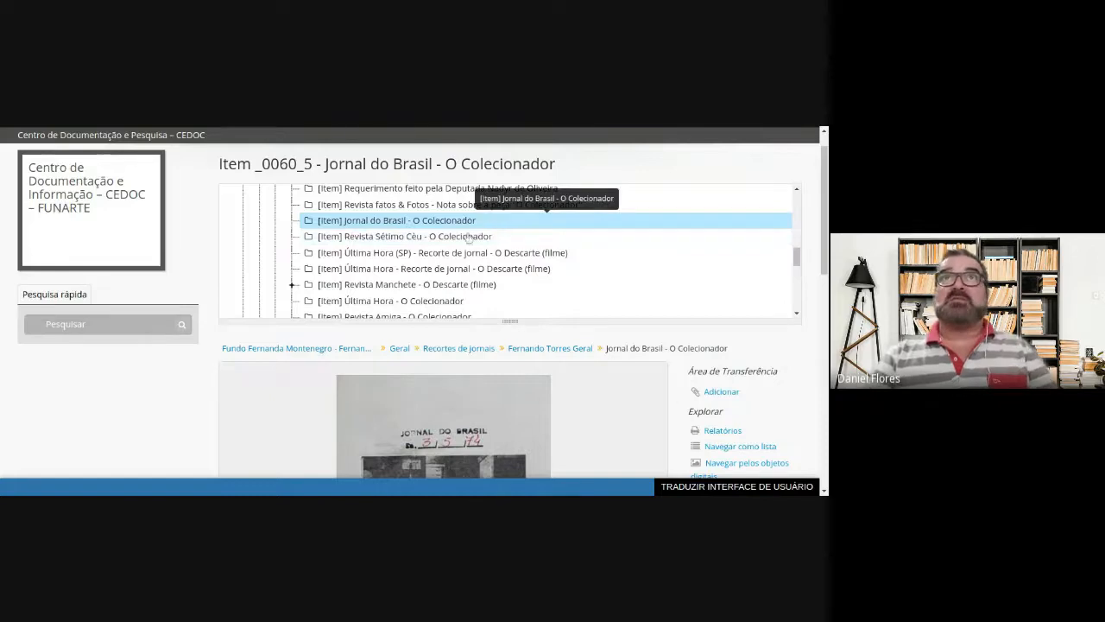
scroll(173, 395, down, 3)
scroll(175, 390, down, 4)
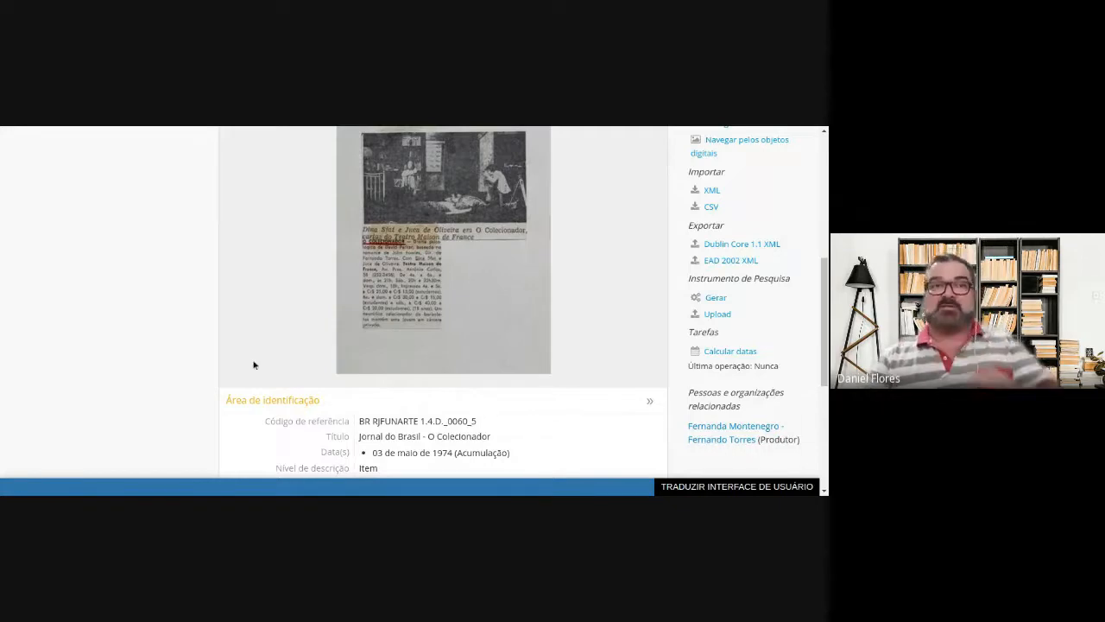
scroll(243, 371, down, 5)
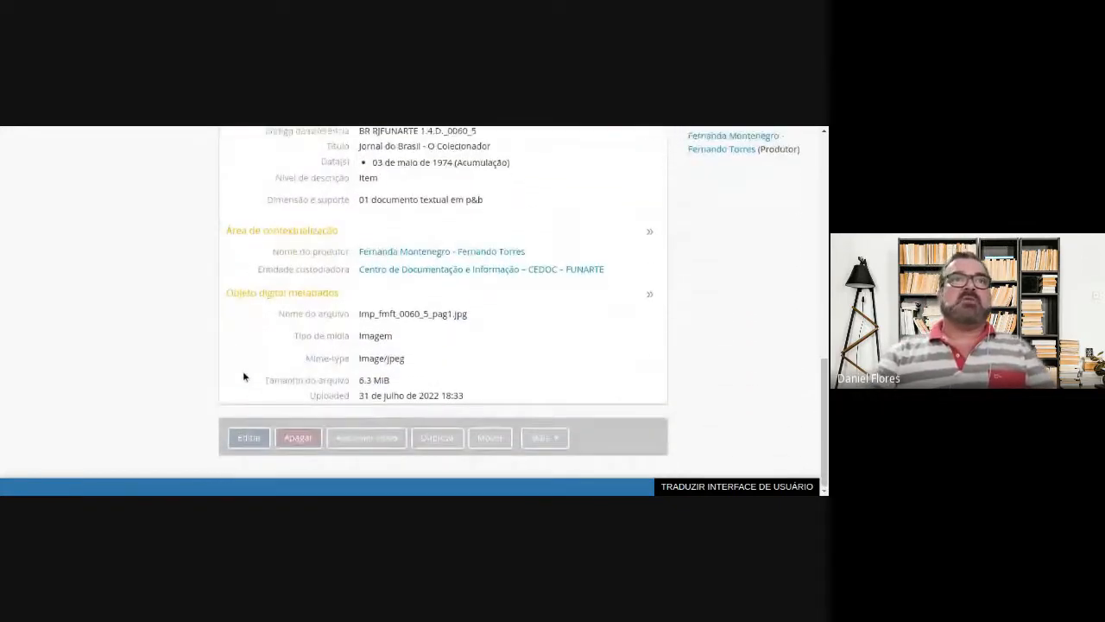
Open the item for editing at Área de documentação associada and highlight the labels Existência e localização de originais and Existência e localização de cópias
click(248, 438)
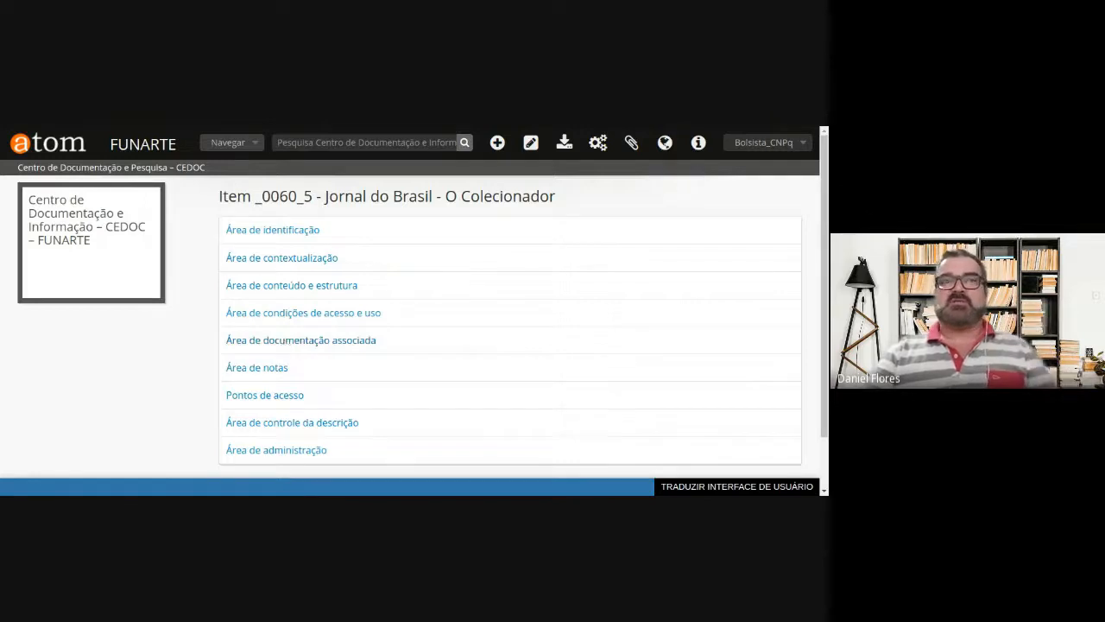
click(311, 344)
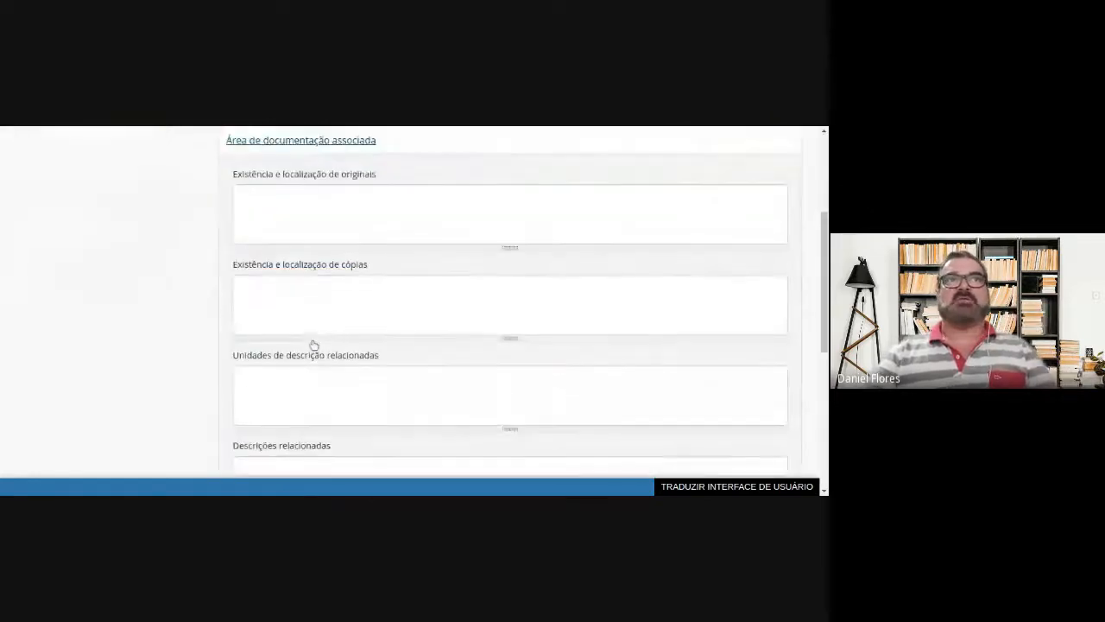
click(292, 208)
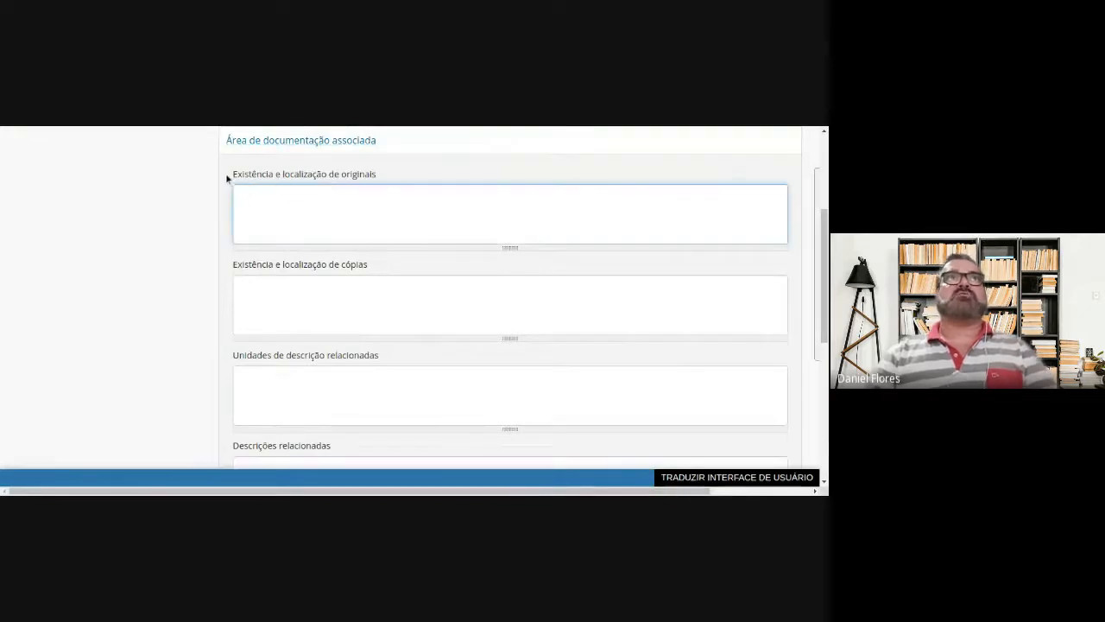
drag(216, 177, 391, 179)
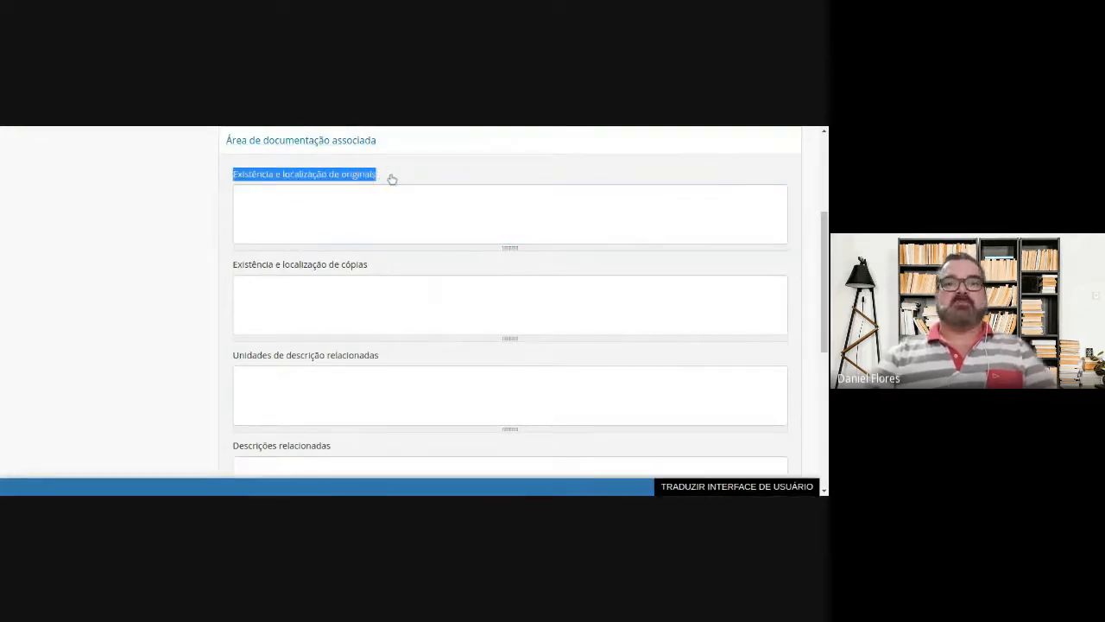
drag(186, 266, 388, 268)
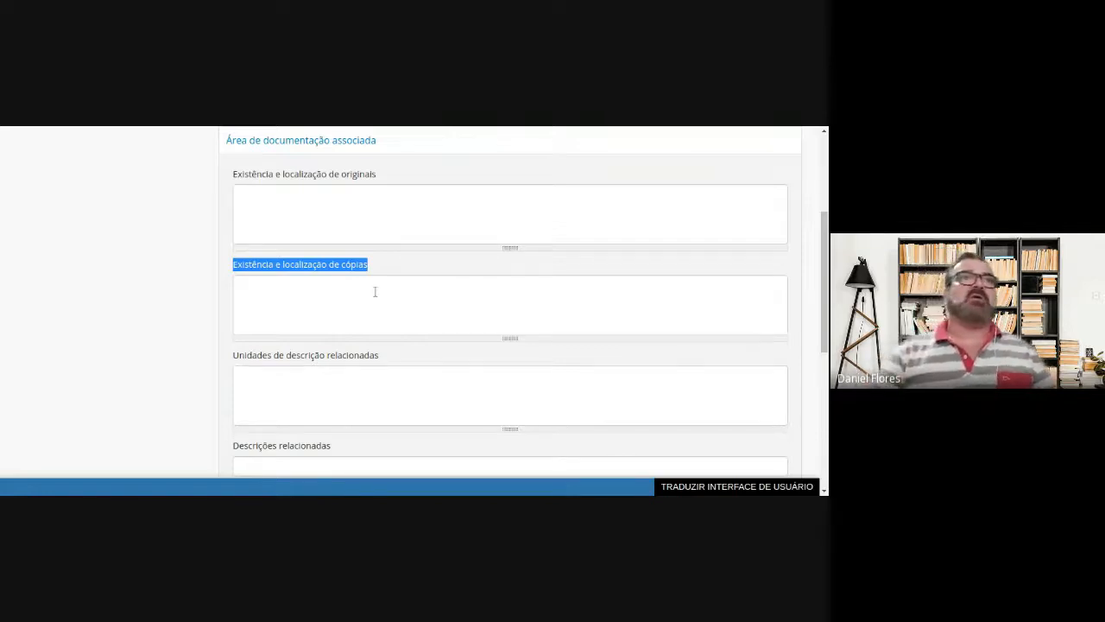
scroll(216, 385, down, 3)
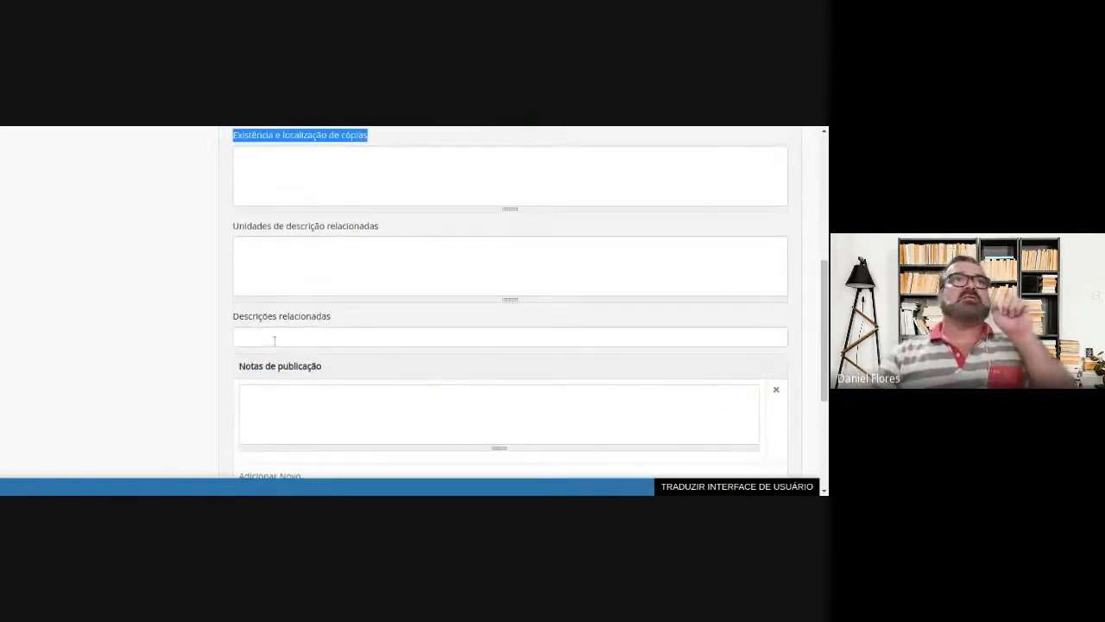
Highlight the Unidades de descrição relacionadas label and place the cursor in its text field
click(274, 340)
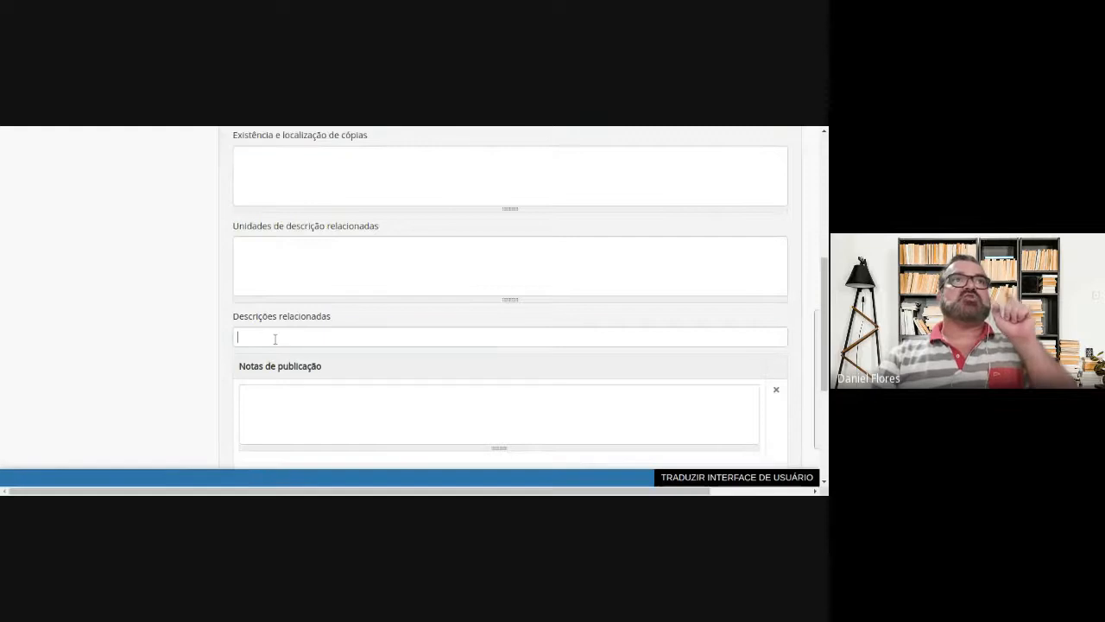
click(279, 264)
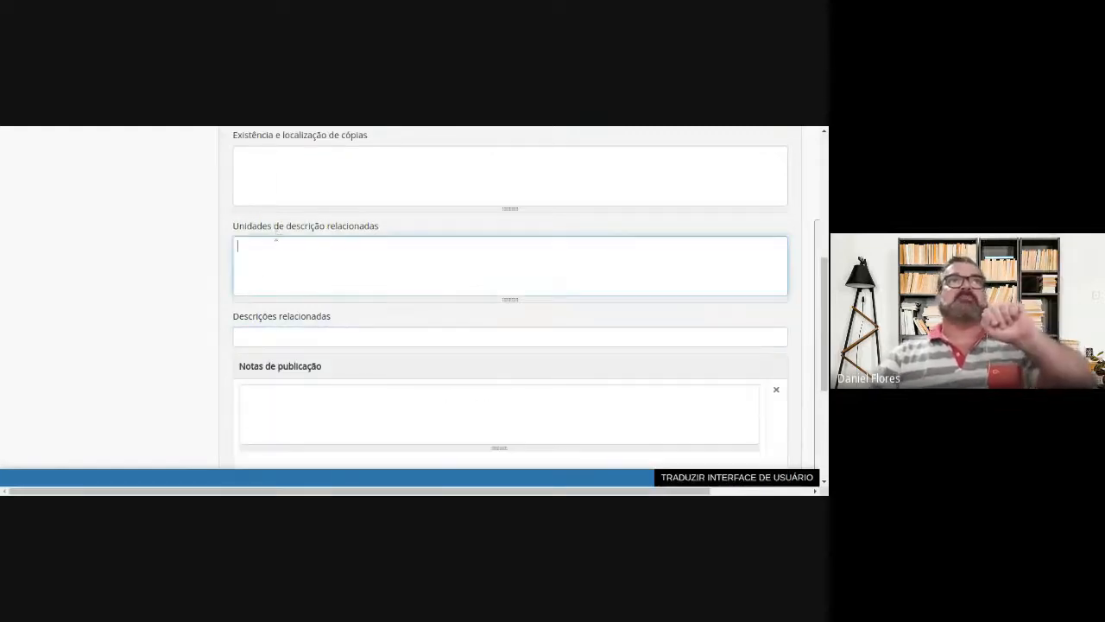
drag(190, 237, 394, 231)
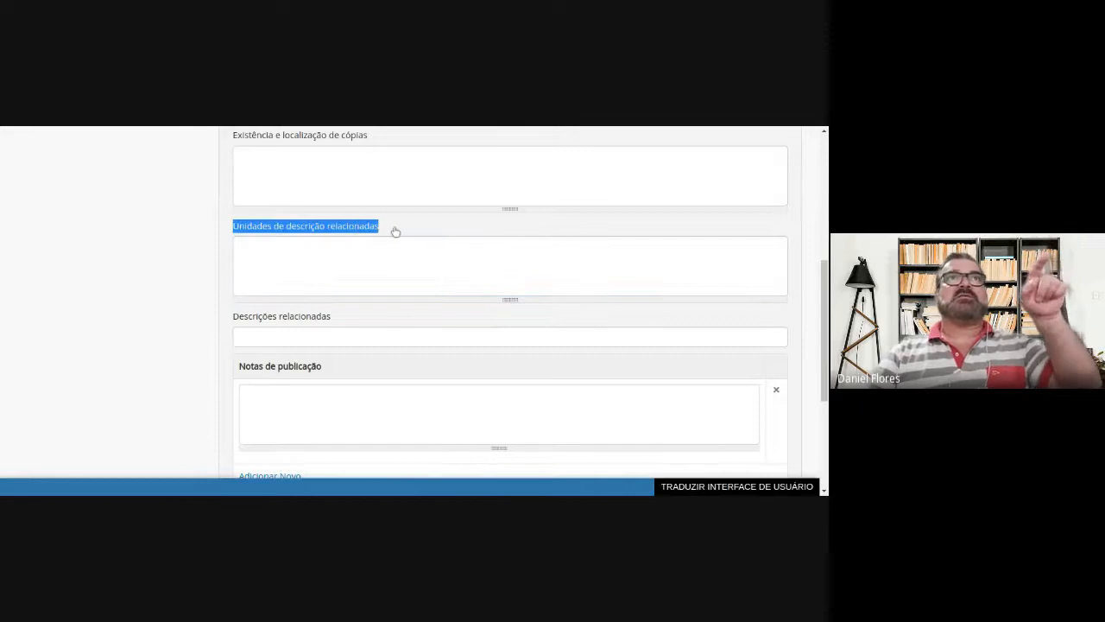
click(272, 264)
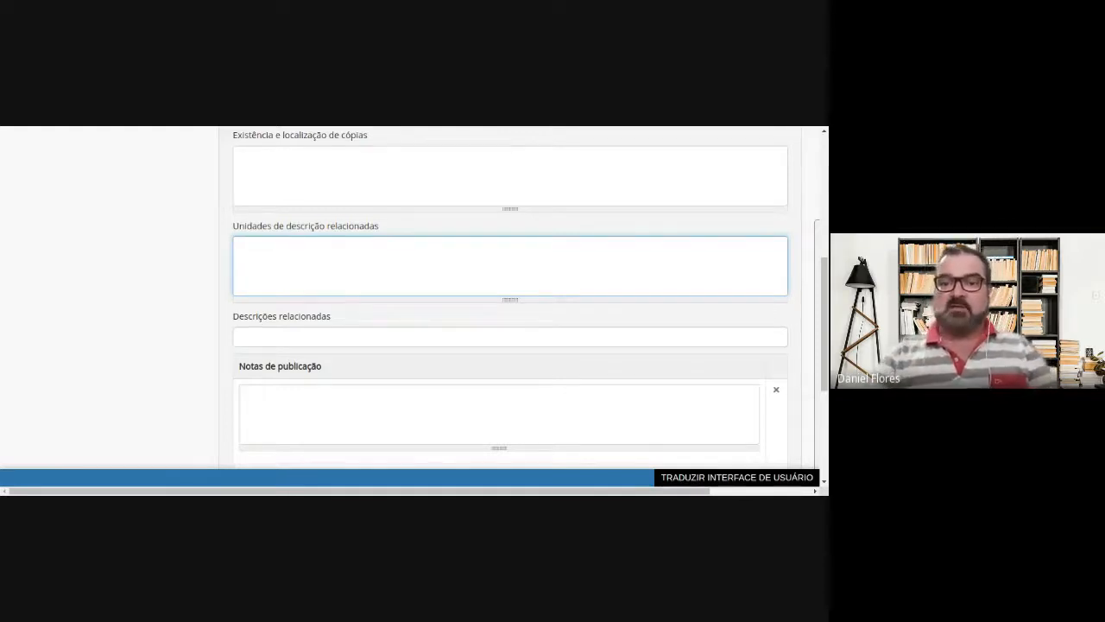
Find "dina" under Descrições relacionadas, add "Séries - Recortes de jornais Dina Sfat" as a related description, and save the item
click(278, 336)
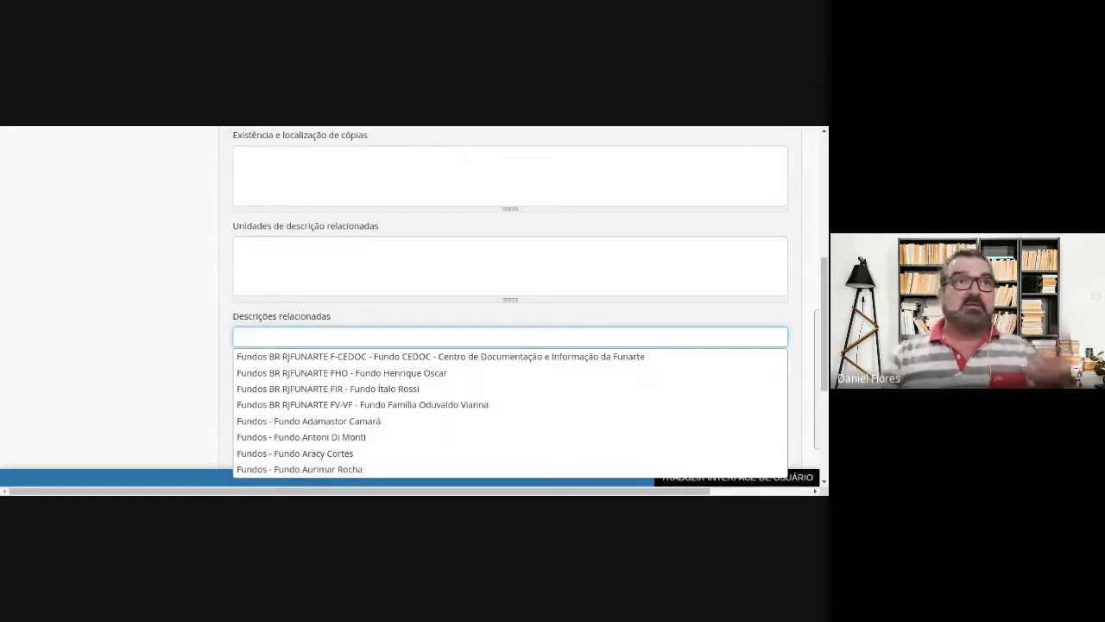
text(dina)
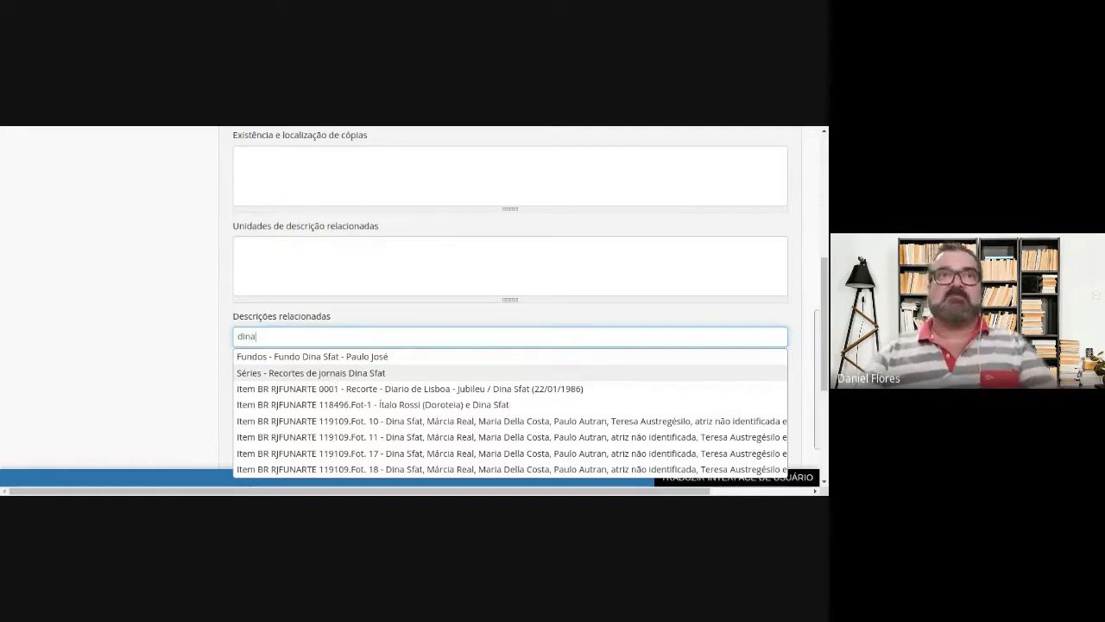
click(365, 375)
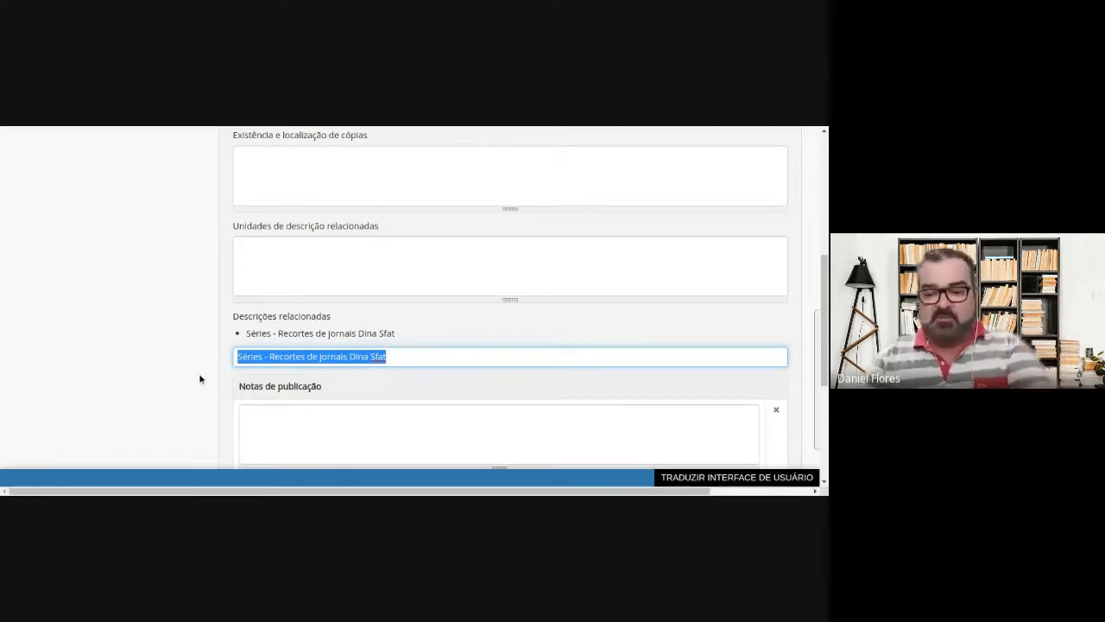
key(BackSpace)
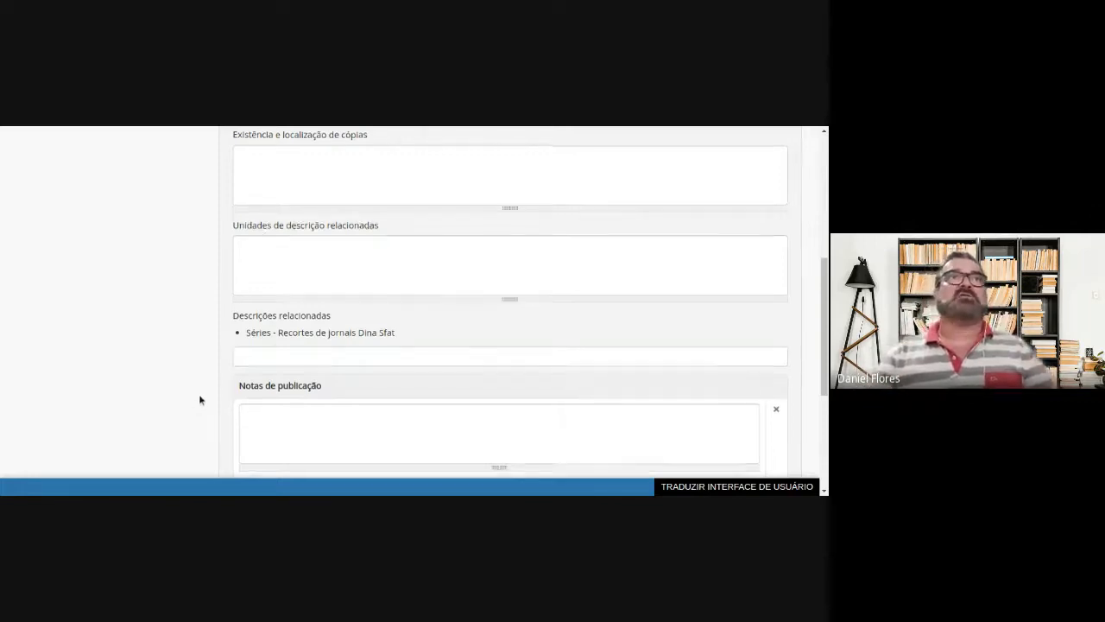
scroll(193, 393, down, 1)
scroll(188, 387, down, 2)
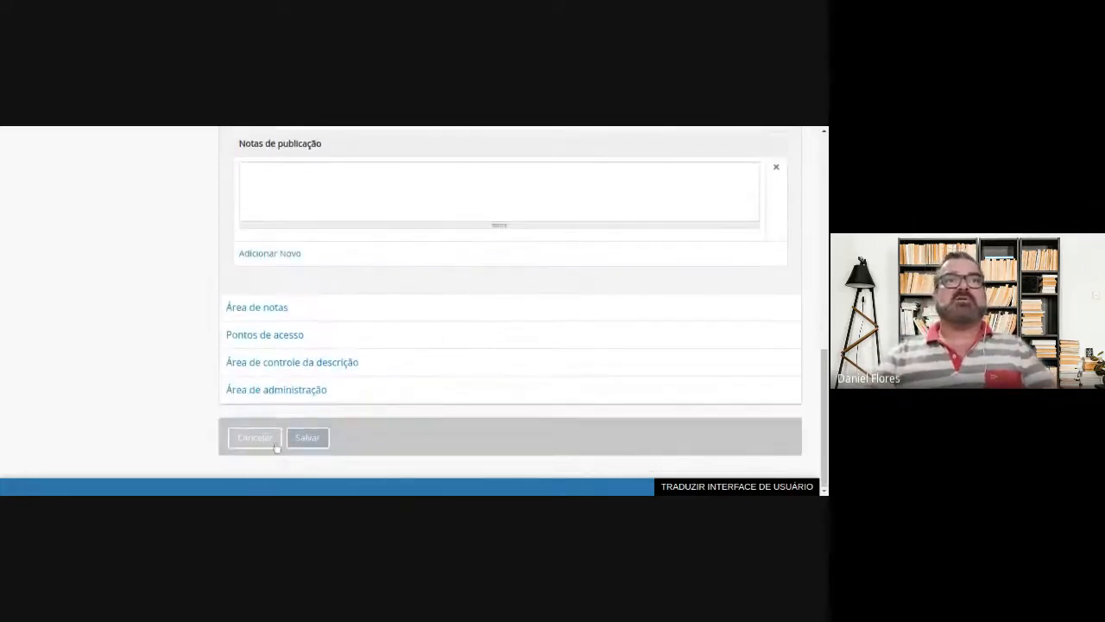
click(303, 439)
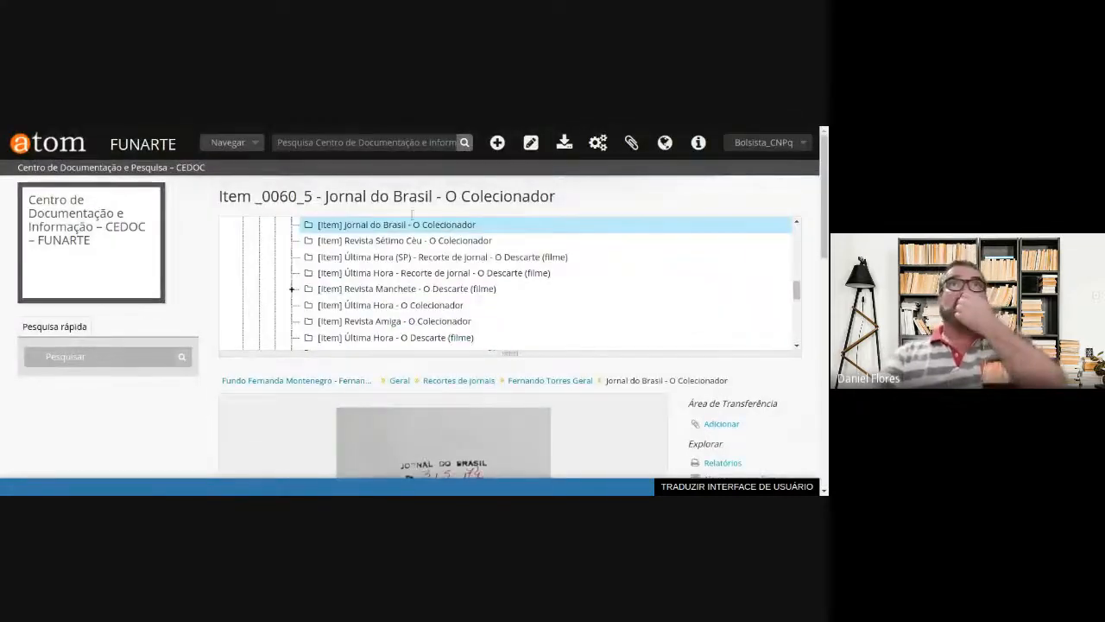
Review the saved item's clipping and metadata, and highlight its Área de documentação associada with the related description
scroll(205, 395, down, 1)
scroll(205, 395, down, 3)
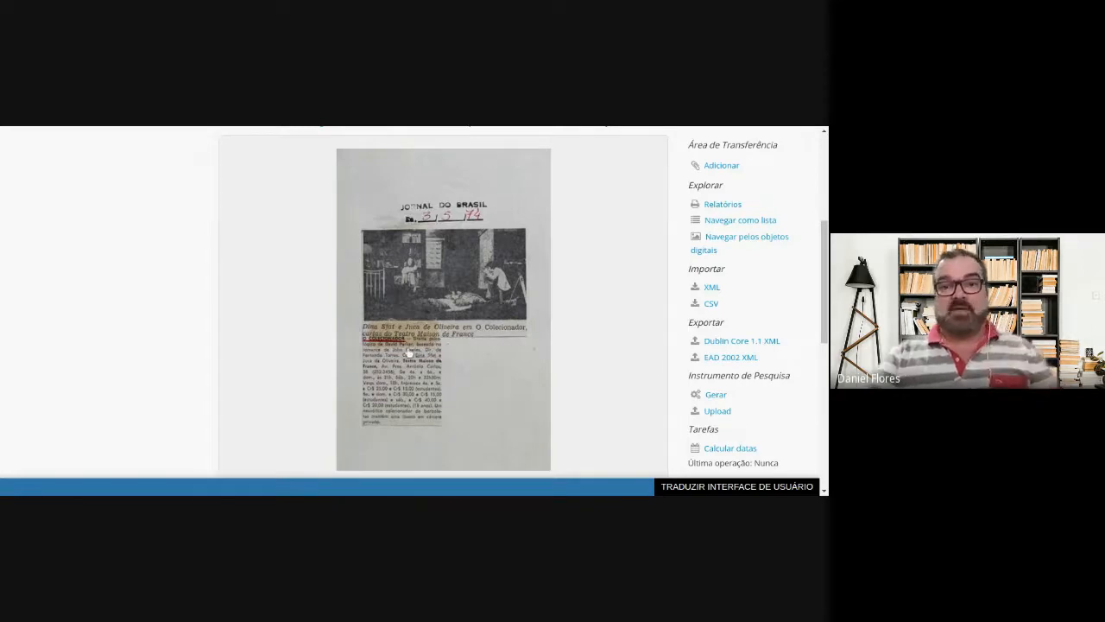
scroll(295, 383, down, 3)
scroll(295, 383, down, 5)
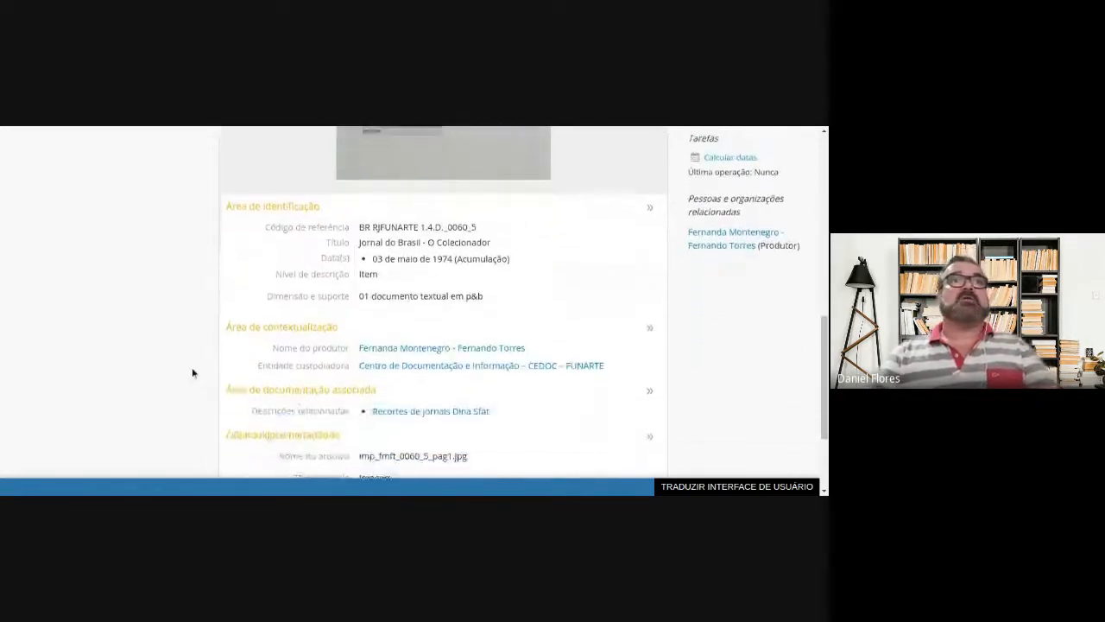
drag(201, 389, 518, 412)
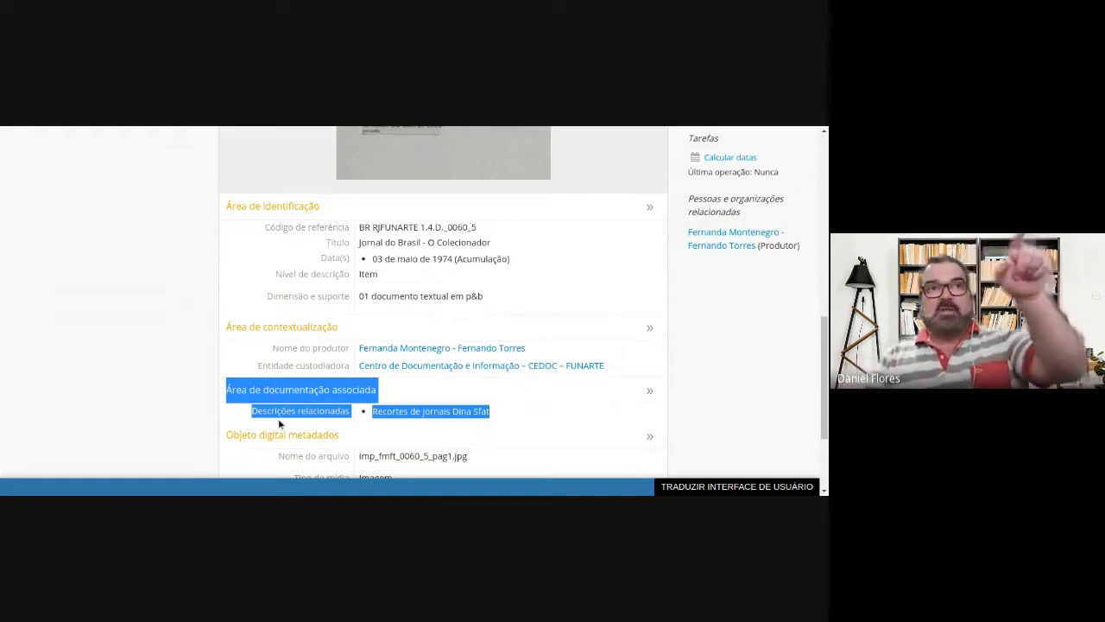
click(229, 434)
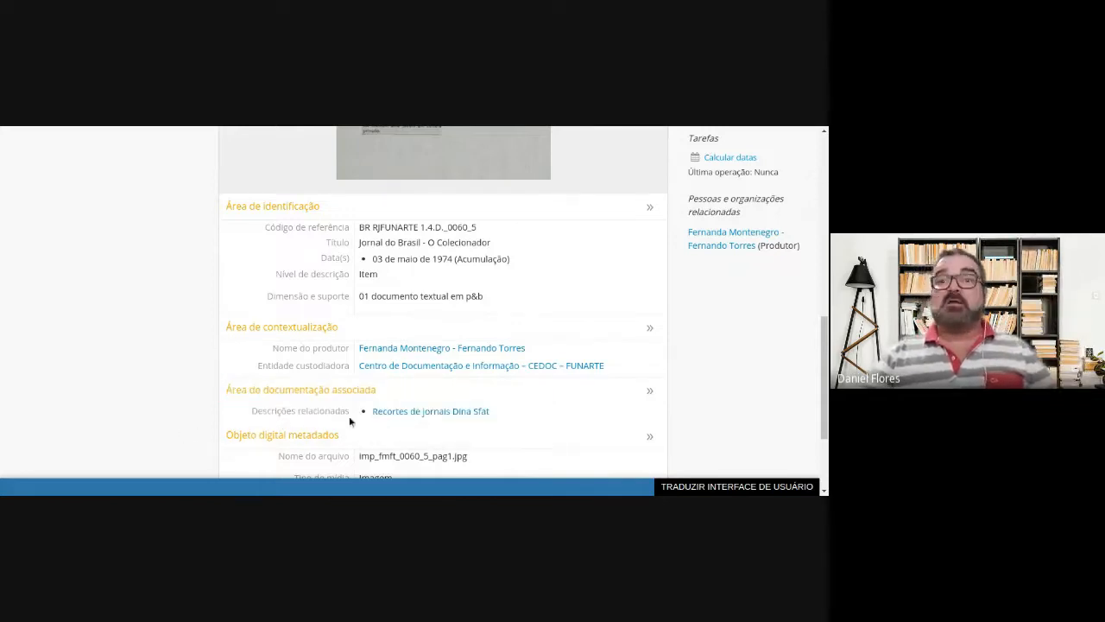
Follow the item's related description to "Recortes de jornais Dina Sfat" and expand the Fundo Dina Sfat - Paulo José hierarchy down to its last entries
click(413, 412)
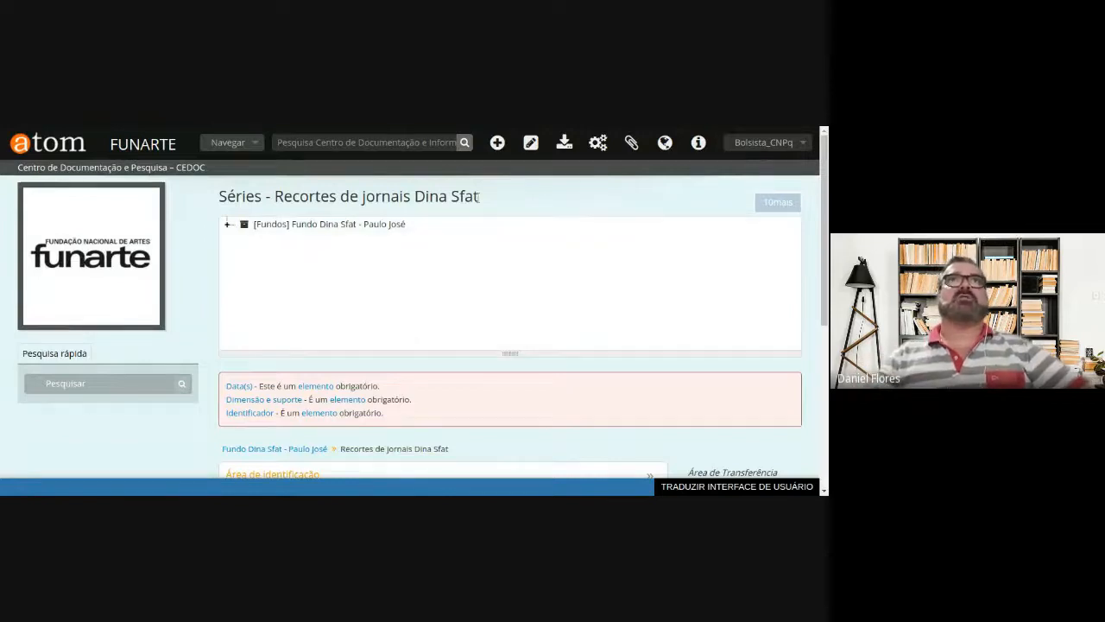
click(227, 223)
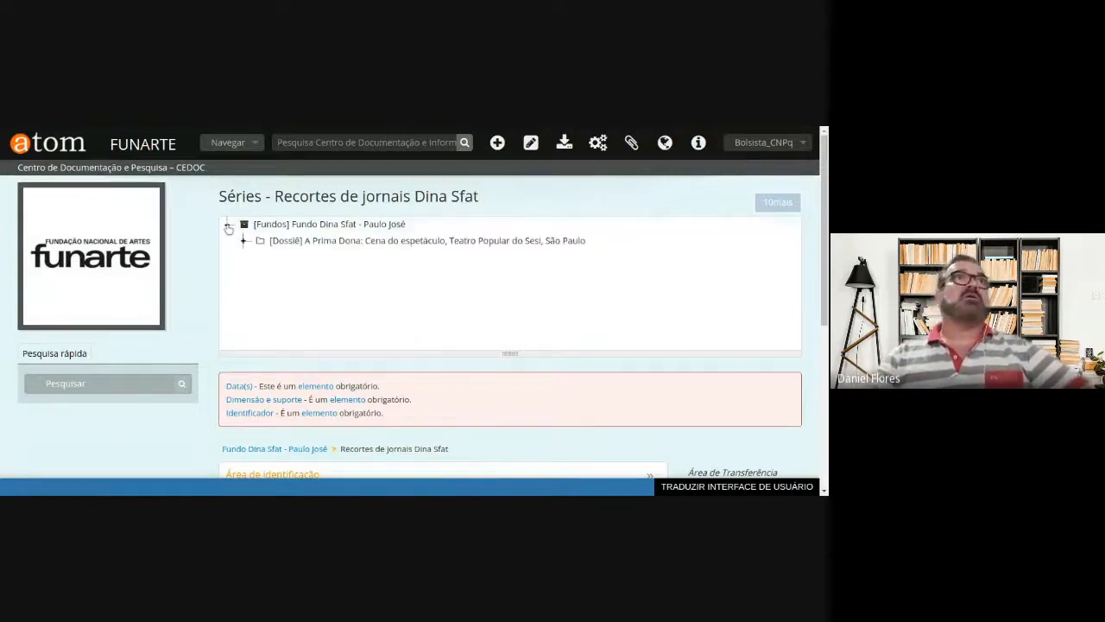
scroll(259, 269, down, 5)
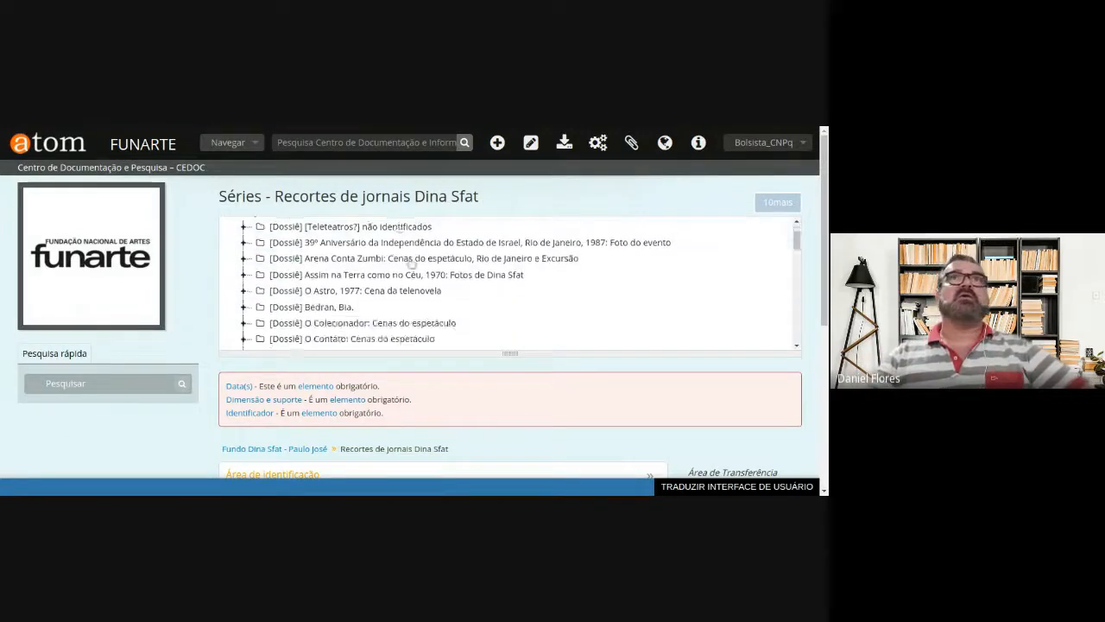
click(777, 202)
scroll(434, 285, down, 3)
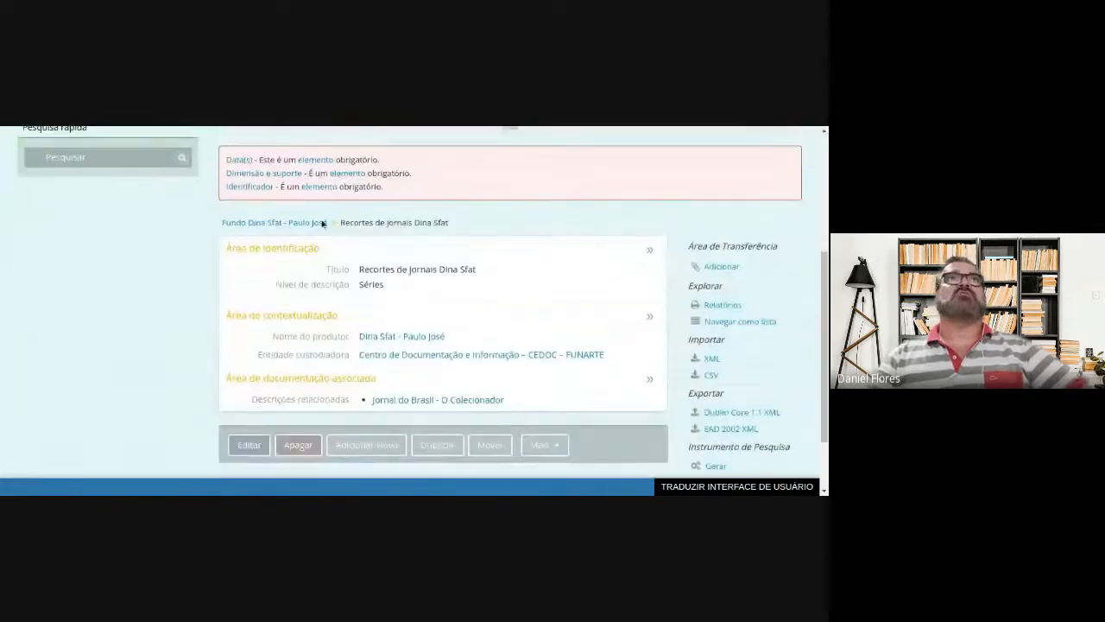
scroll(219, 253, up, 1)
scroll(220, 253, up, 2)
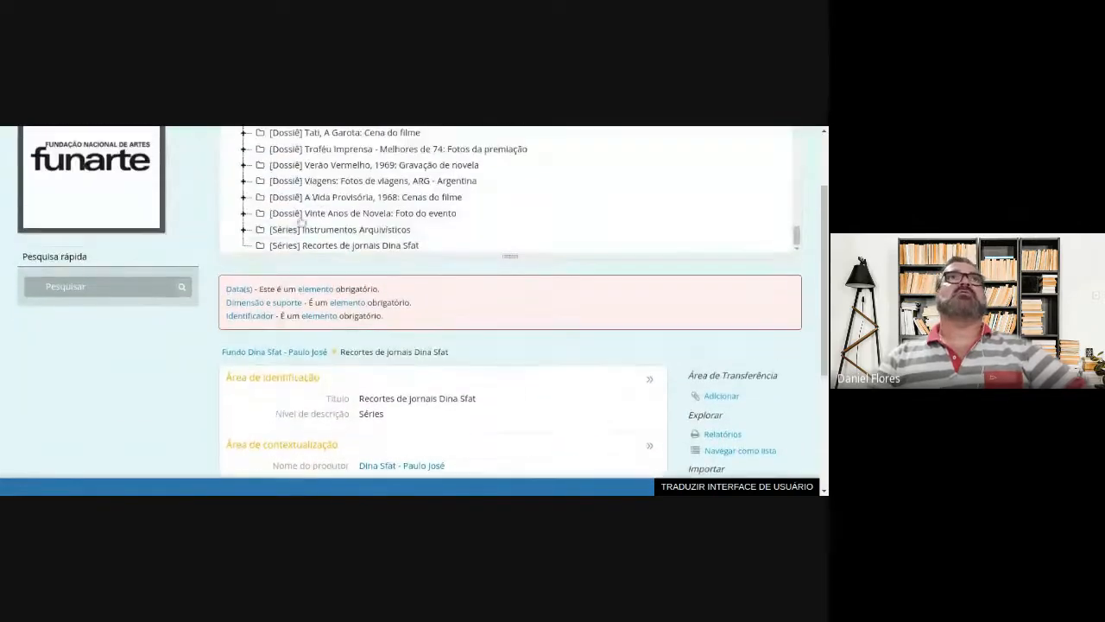
Select the series "Recortes de jornais Dina Sfat" in the hierarchy and highlight the Área de documentação associada heading in its description
click(335, 248)
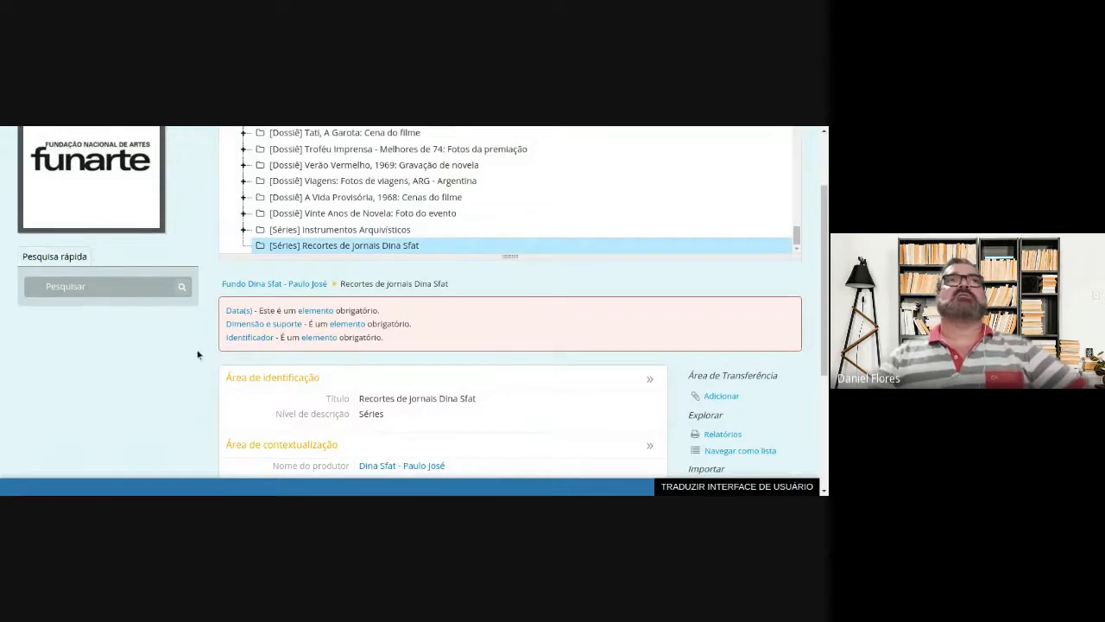
scroll(197, 354, down, 3)
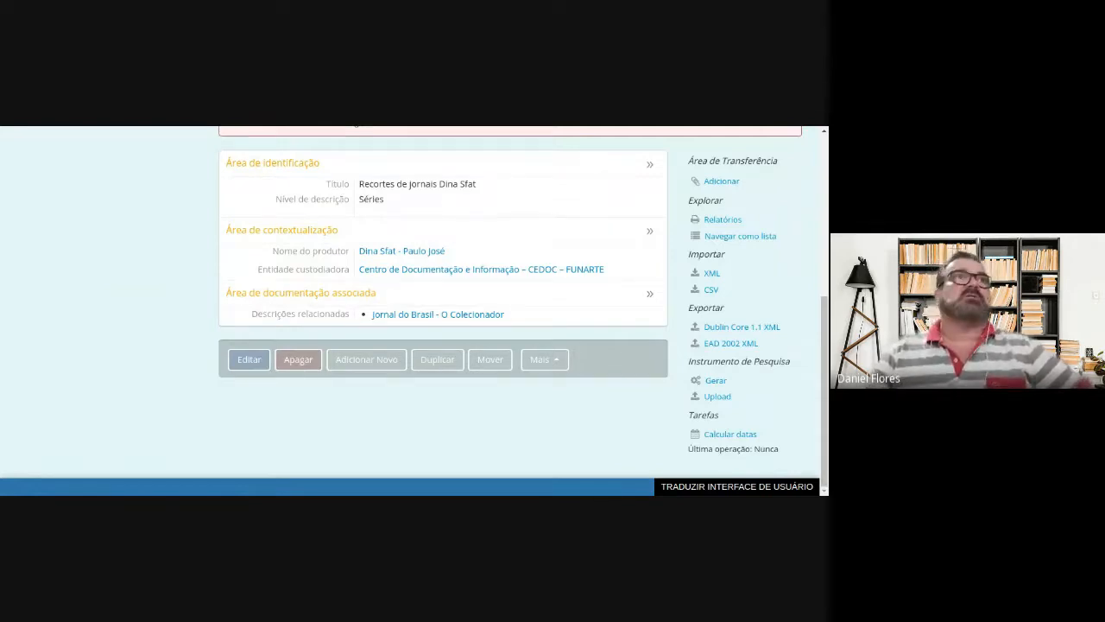
drag(217, 299, 389, 295)
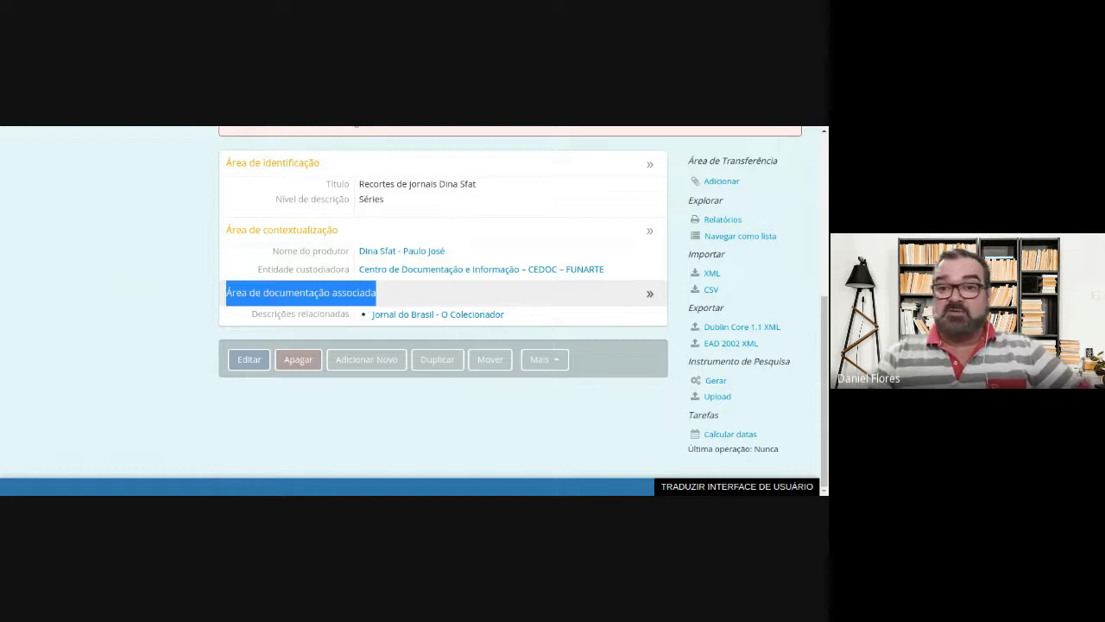
Clear the heading highlight in the series description and follow its related description to "Jornal do Brasil - O Colecionador"
scroll(267, 309, up, 1)
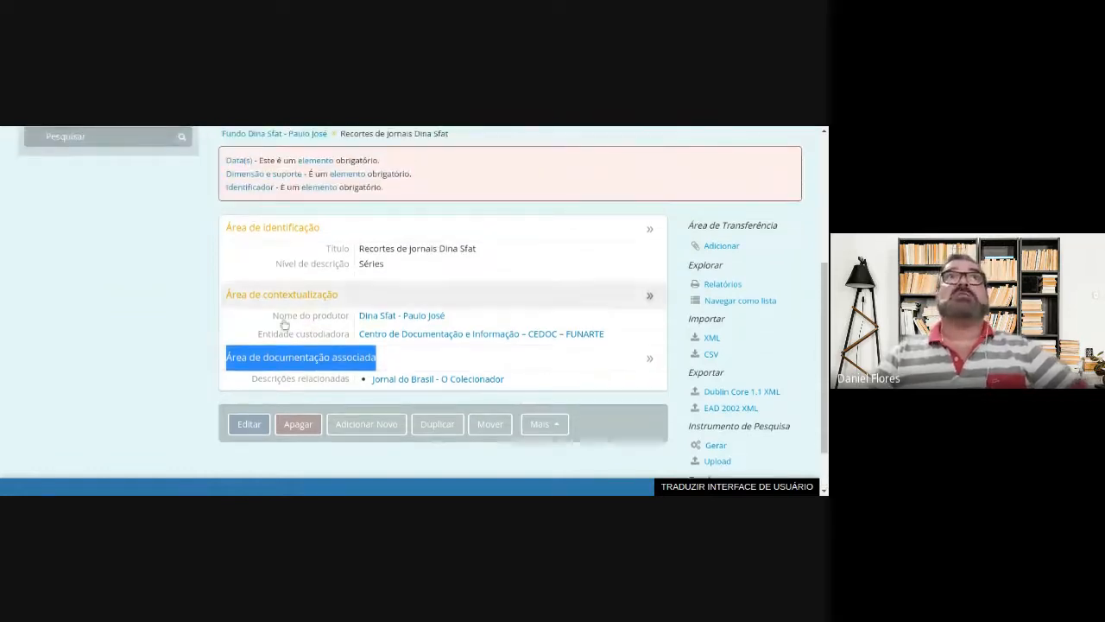
scroll(316, 320, down, 1)
click(227, 324)
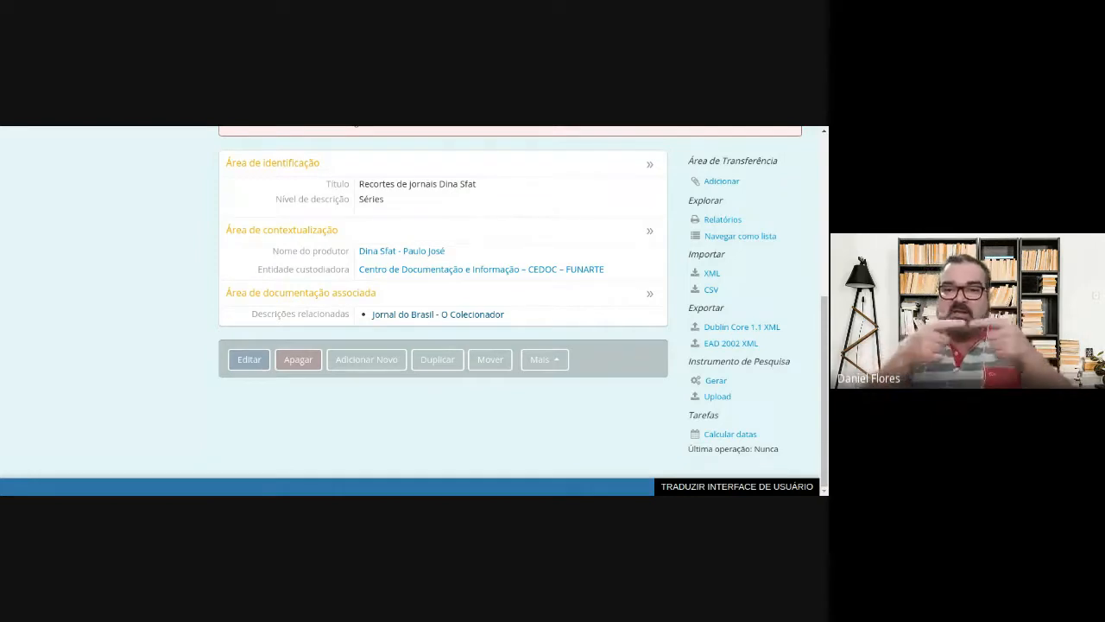
click(463, 315)
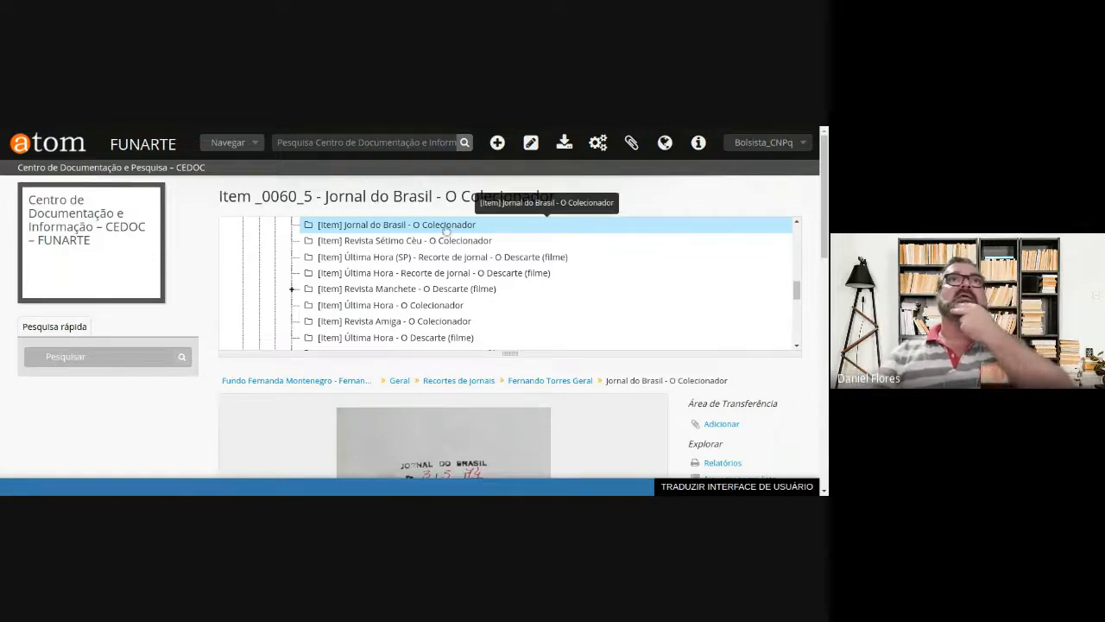
Review the item's digitized clipping and its description areas, including the related description under Área de documentação associada
scroll(206, 412, down, 10)
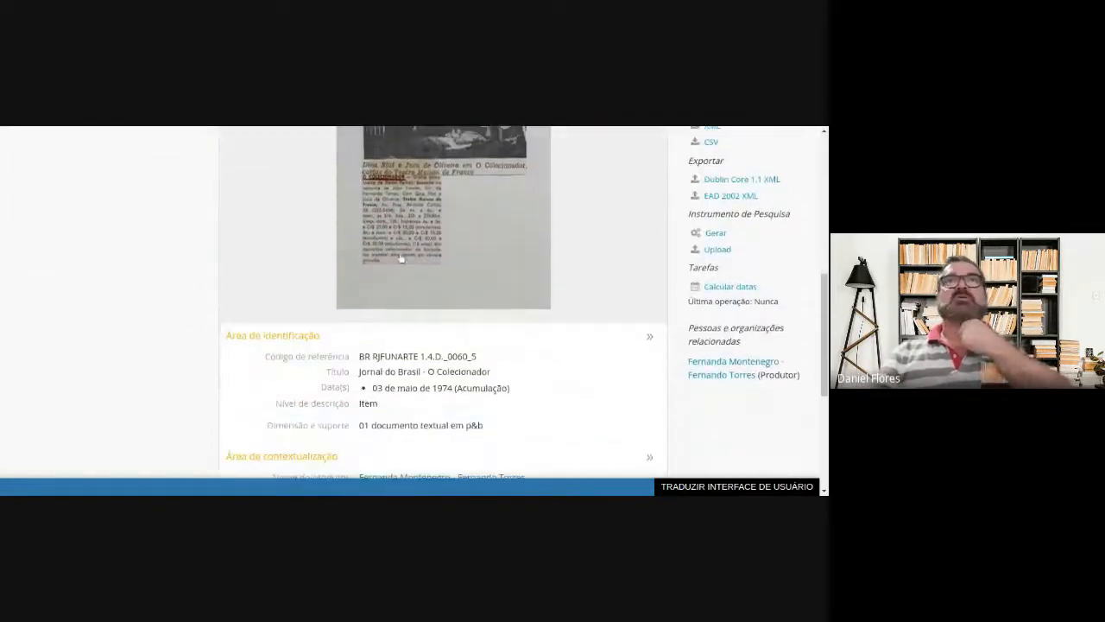
scroll(402, 261, up, 1)
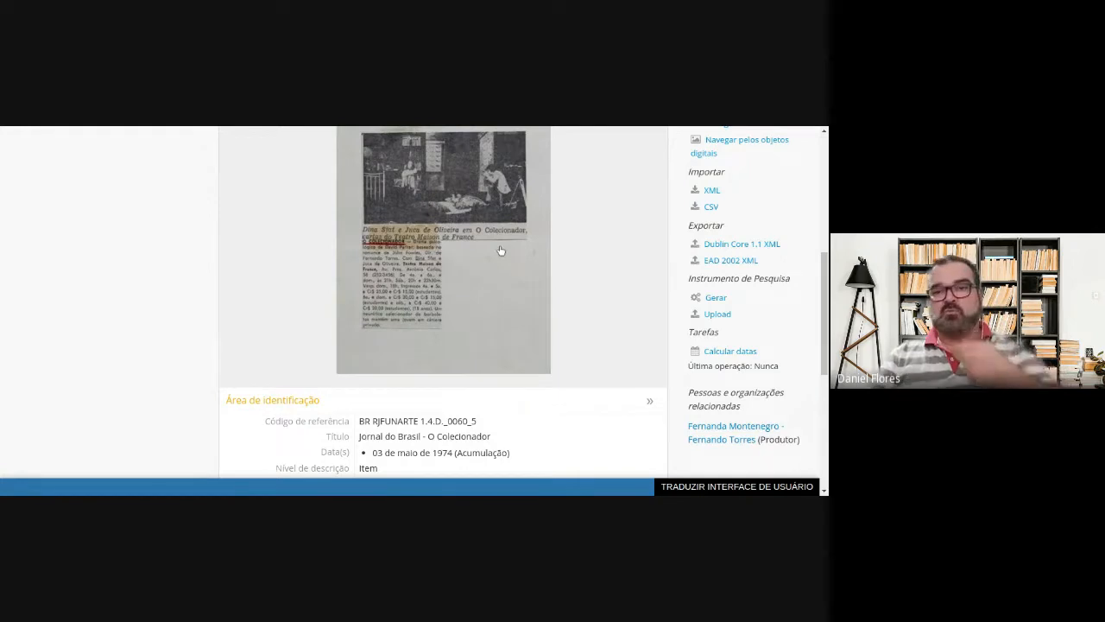
scroll(311, 366, down, 2)
scroll(282, 377, down, 2)
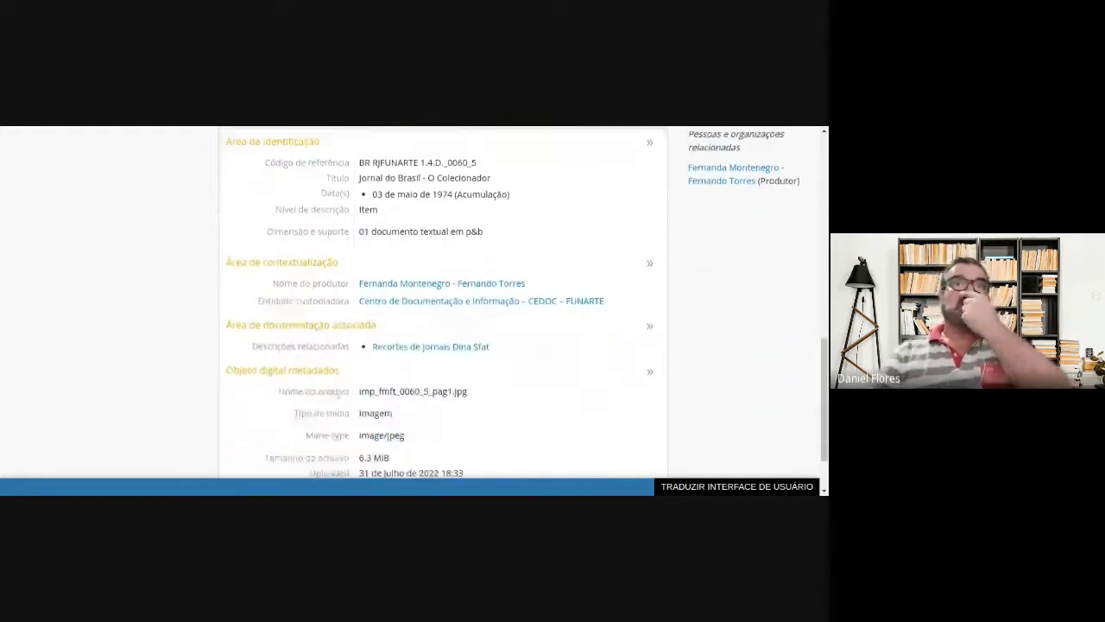
scroll(432, 385, down, 1)
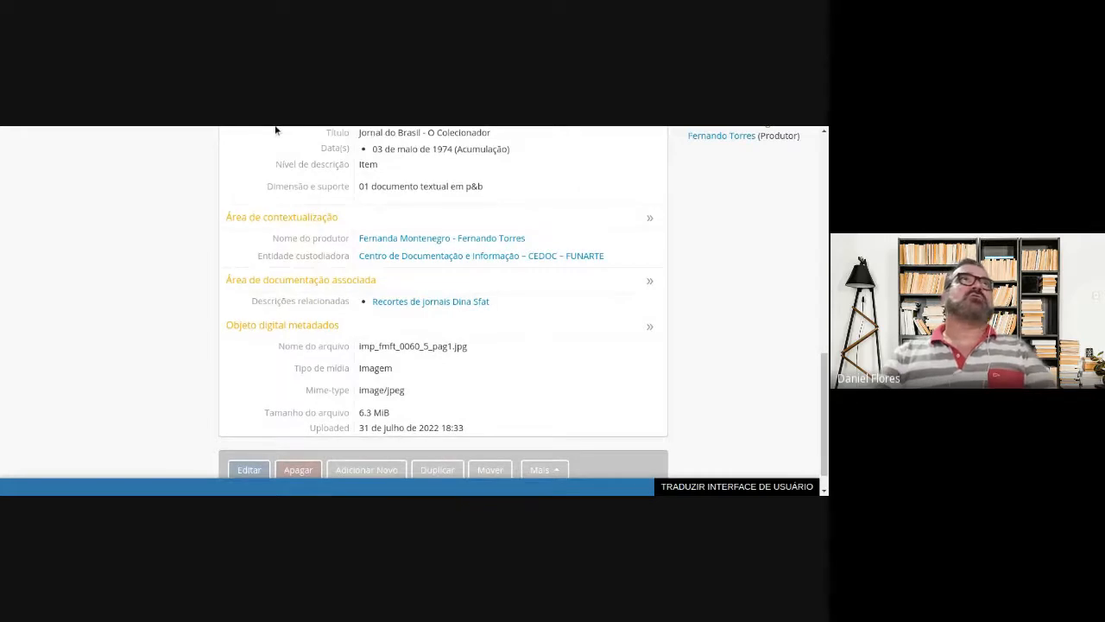
Switch to the isad1_33.doc PDF, clear the old selection, and highlight the number 3.5.3 of Unidades de descrição relacionadas in the table of contents
key(alt+Tab)
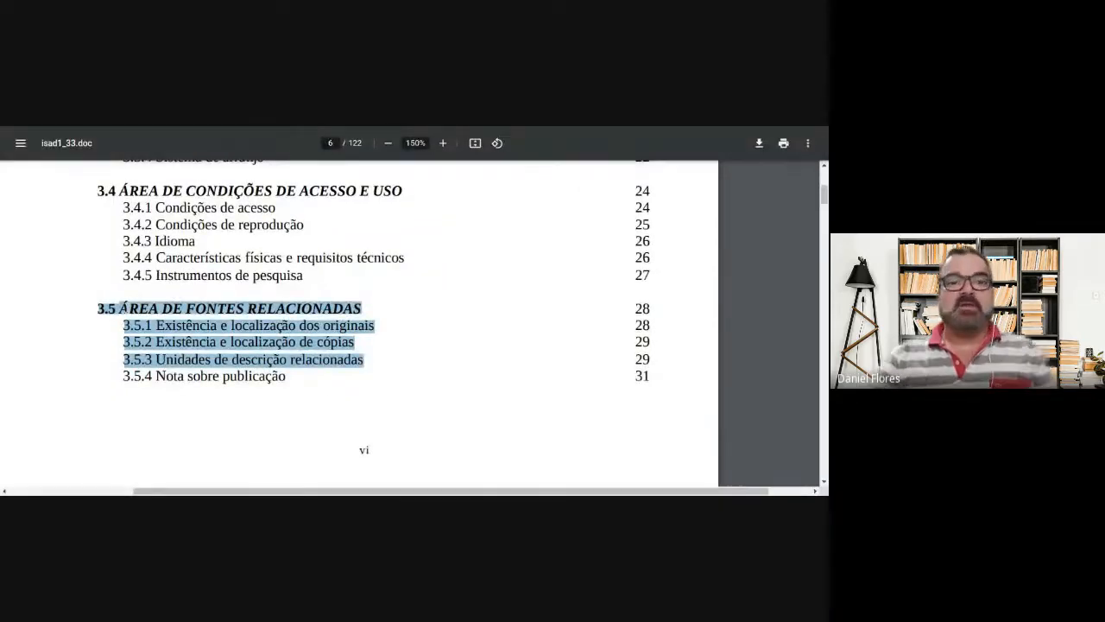
key(ctrl+plus)
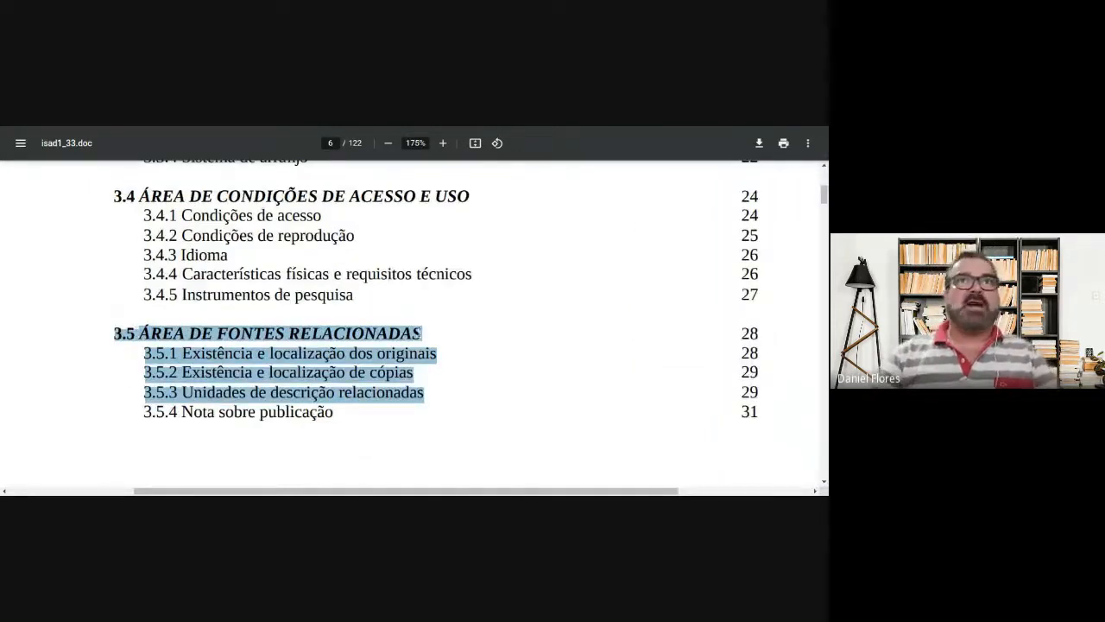
click(255, 425)
drag(143, 393, 178, 393)
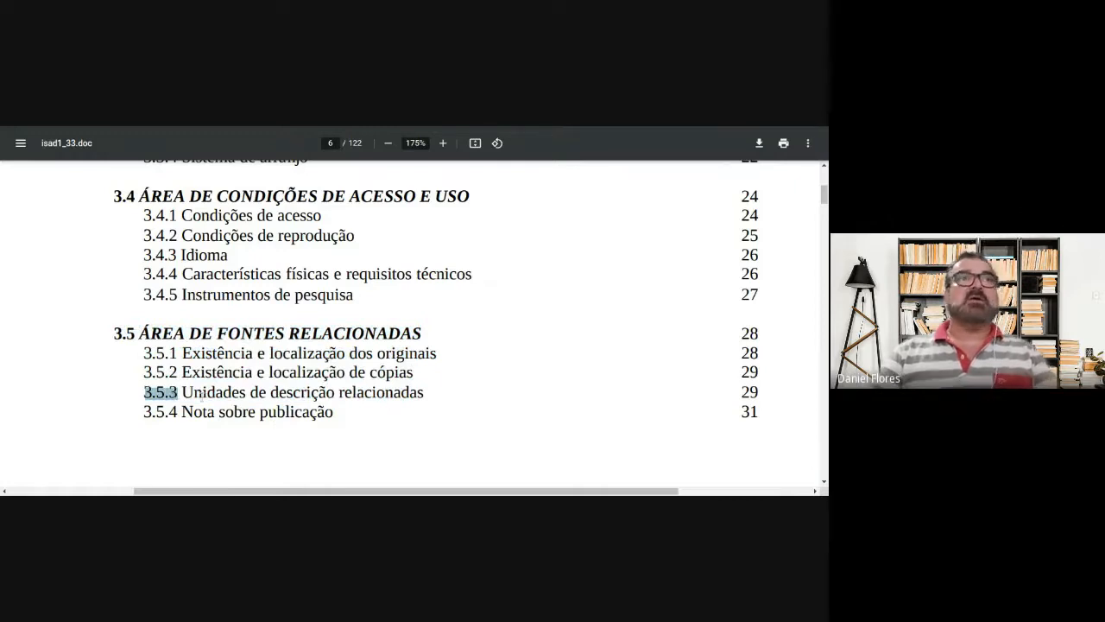